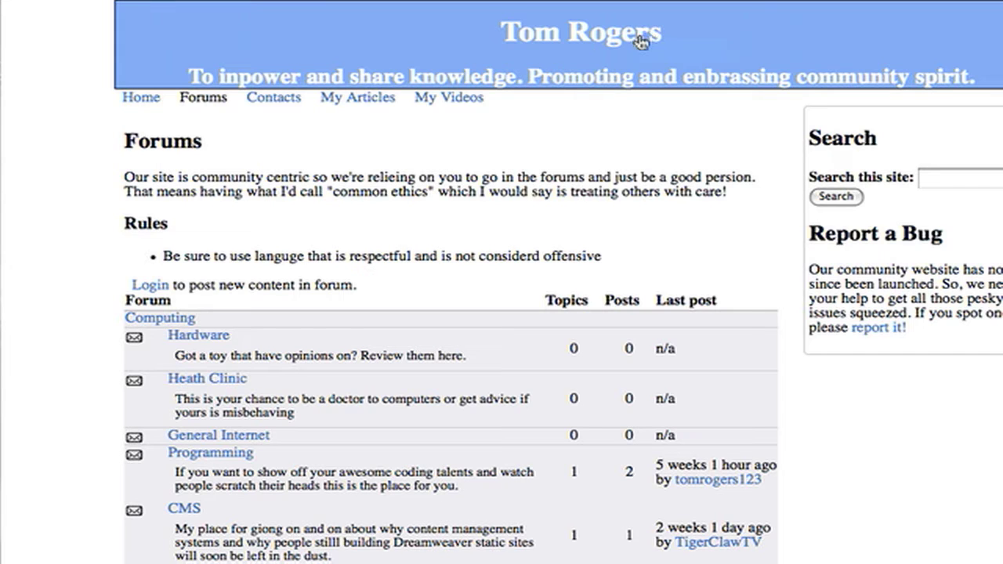
# Review the site's forum list and open the Programming topic about converting a PSD to a CSS website
pyautogui.scroll(-5, 468, 429)
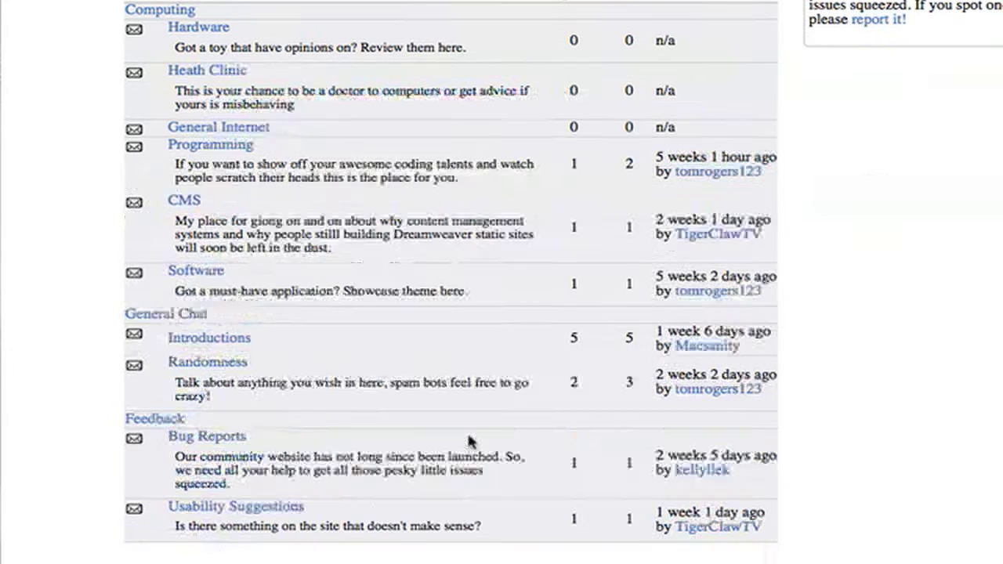
pyautogui.scroll(4, 467, 431)
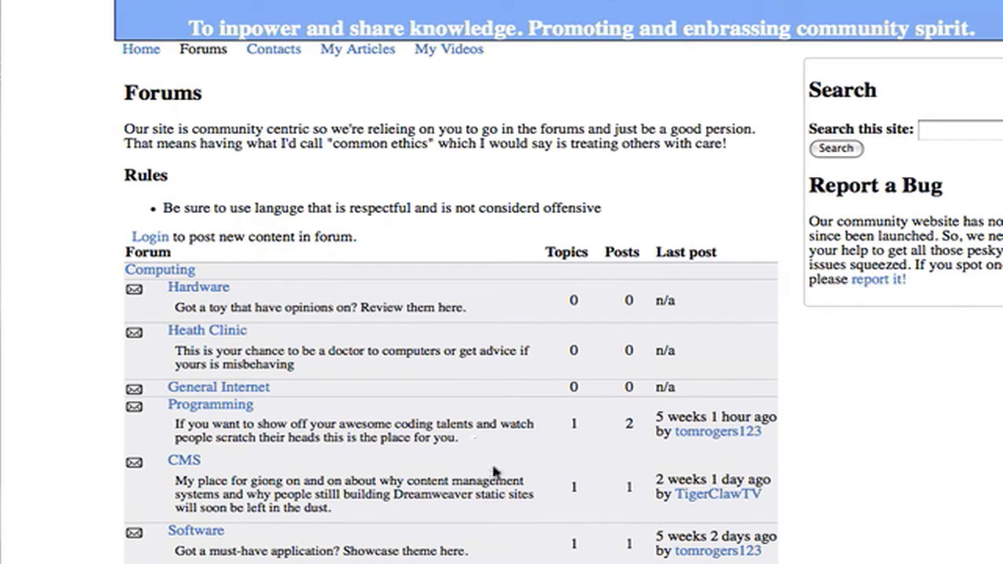
pyautogui.scroll(-3, 491, 474)
pyautogui.scroll(4, 517, 513)
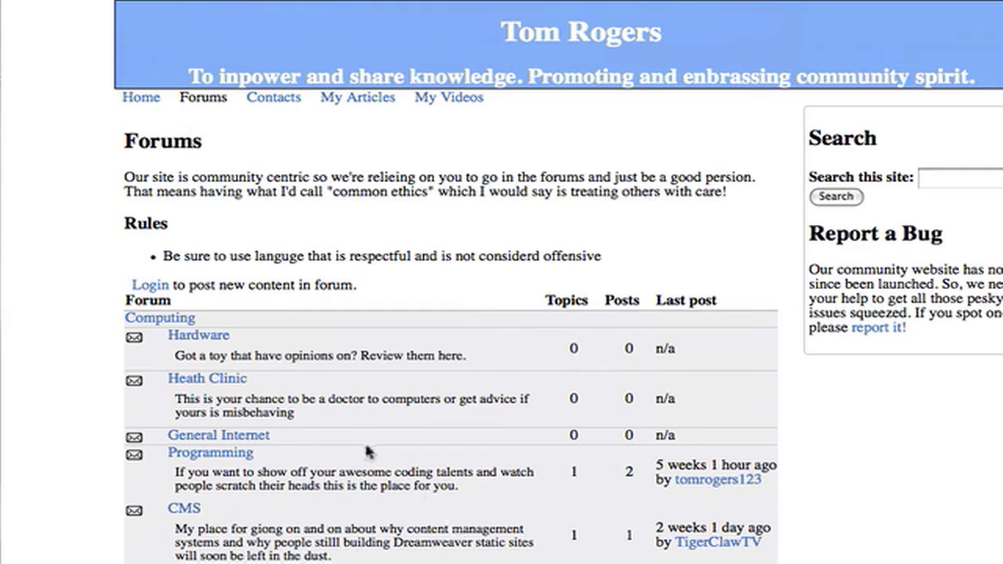
pyautogui.click(197, 463)
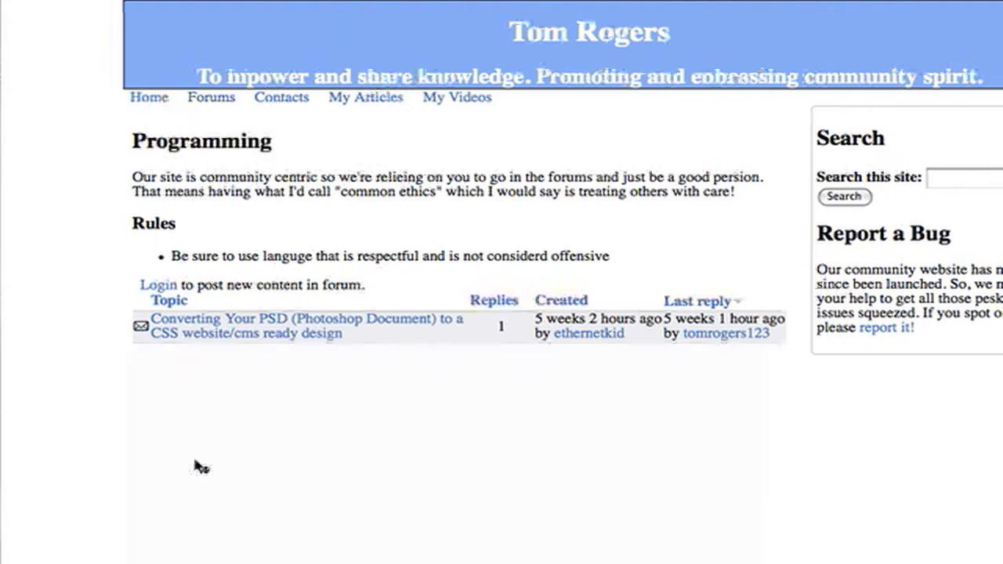
pyautogui.click(221, 343)
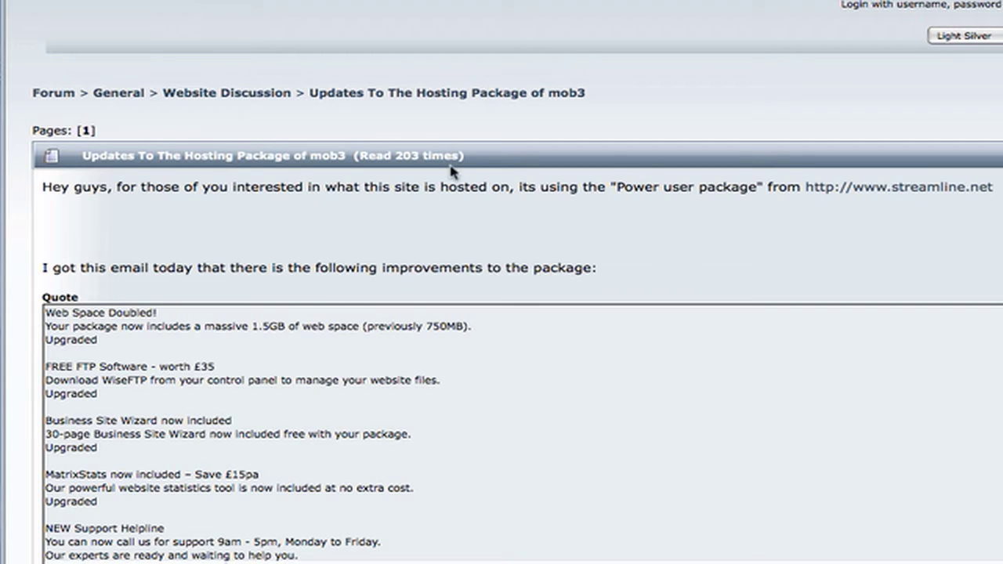
# Examine the layout and replies of the thread "Updates To The Hosting Package of mob3" on the other forum
pyautogui.scroll(4, 453, 171)
pyautogui.scroll(-2, 452, 171)
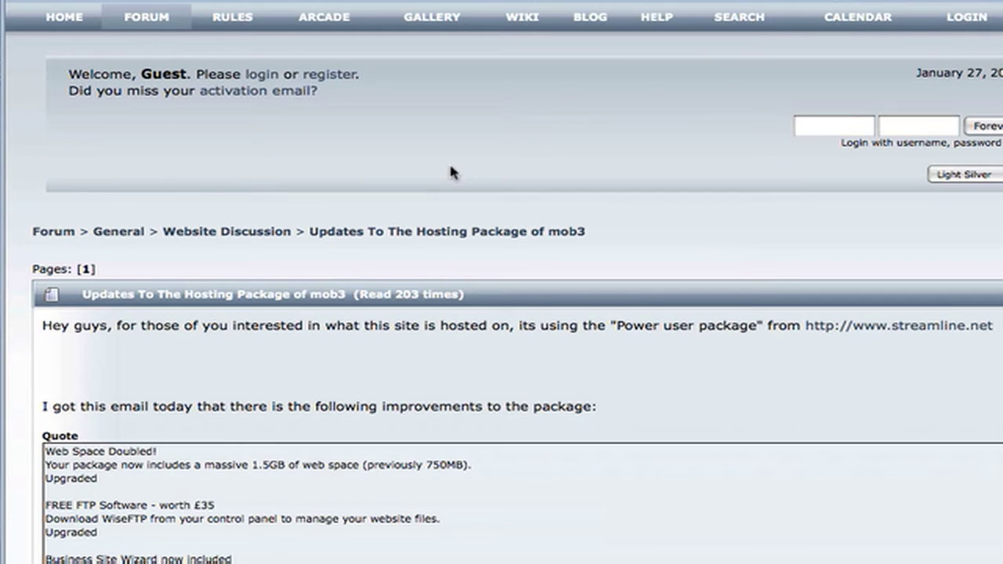
pyautogui.scroll(-10, 451, 169)
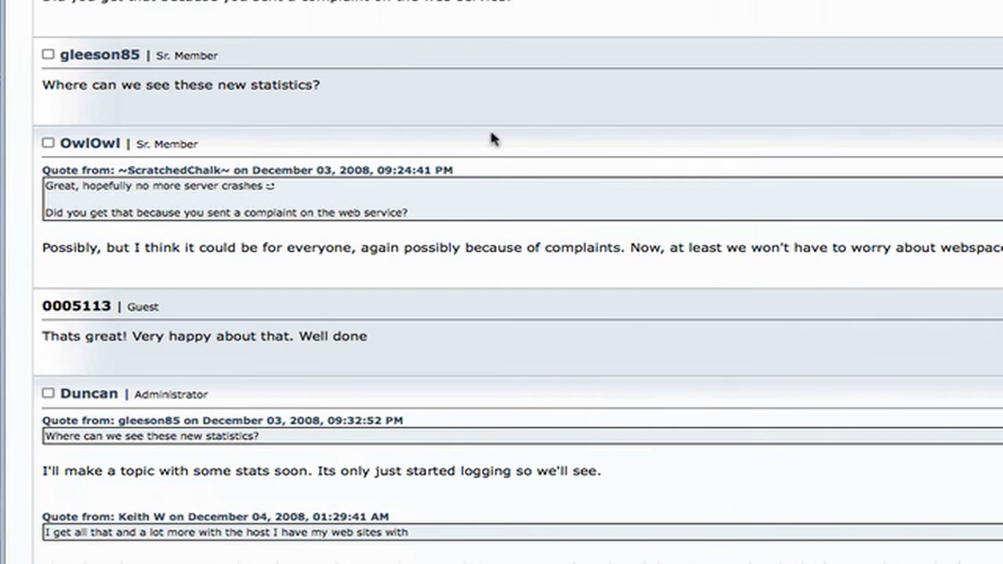
pyautogui.scroll(-3, 491, 139)
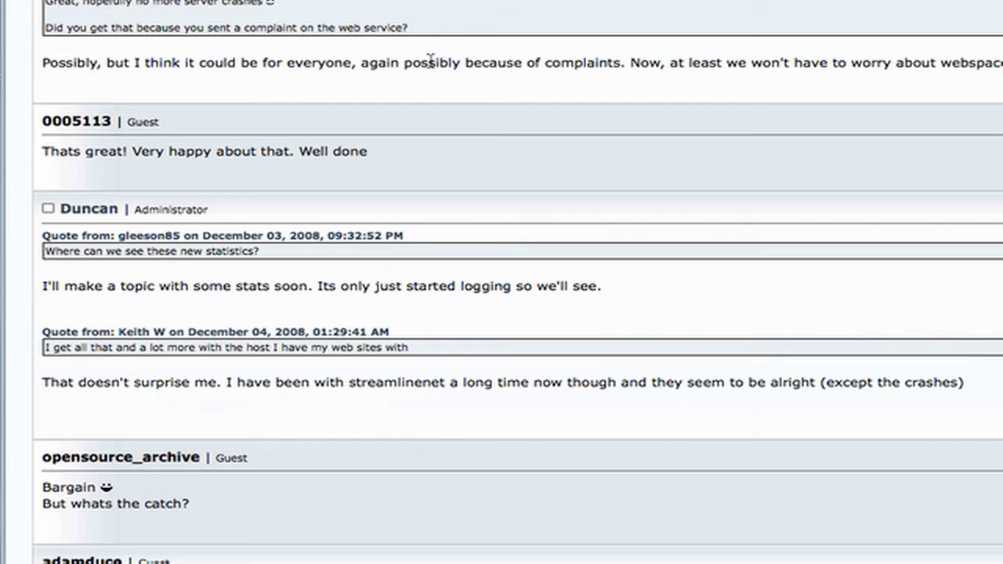
# Bring up the advanced_forum 6.x-1.0-alpha16 release page and go from it to the Advanced Forum project page
pyautogui.click(658, 2)
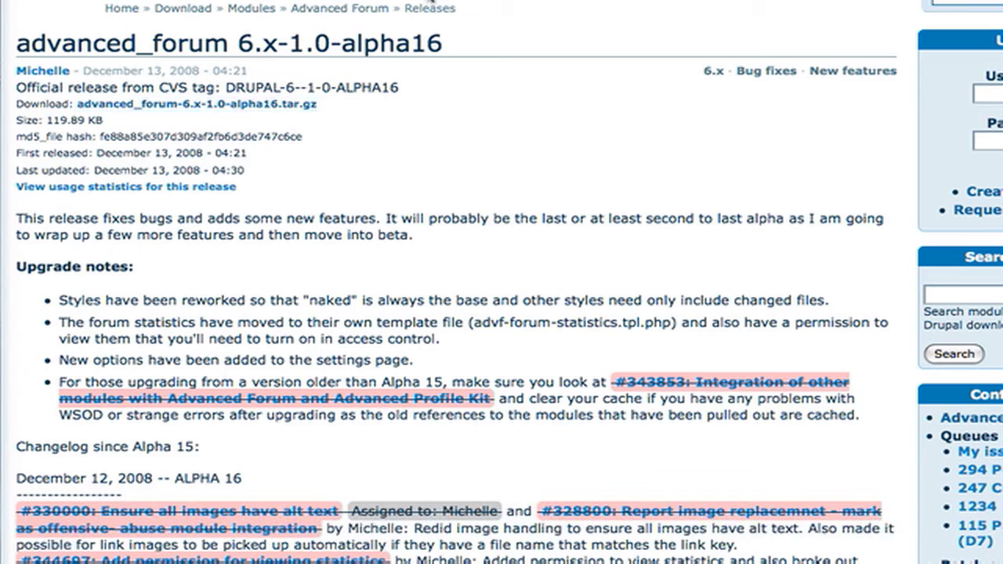
pyautogui.moveTo(431, 3); pyautogui.dragTo(492, 64)
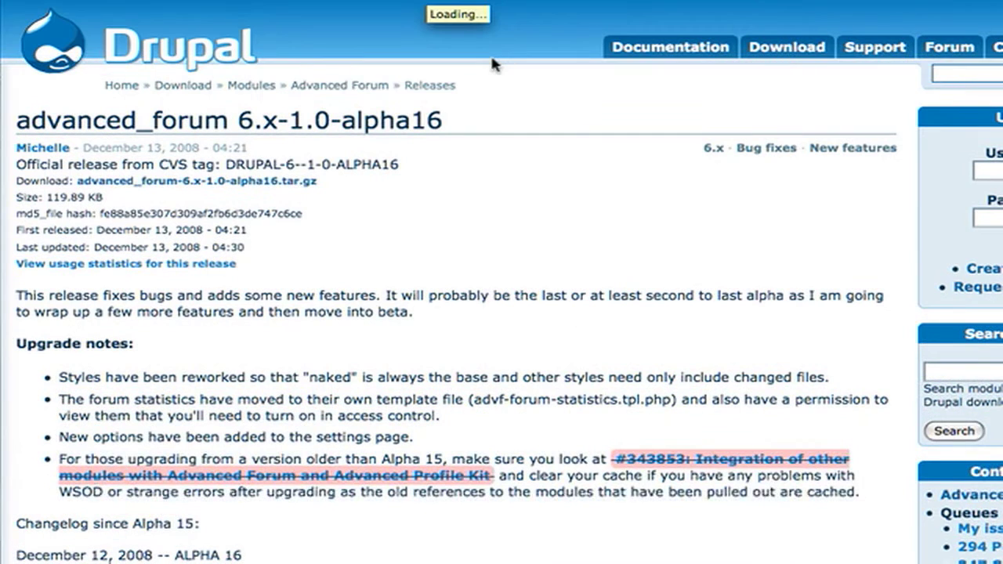
pyautogui.click(377, 87)
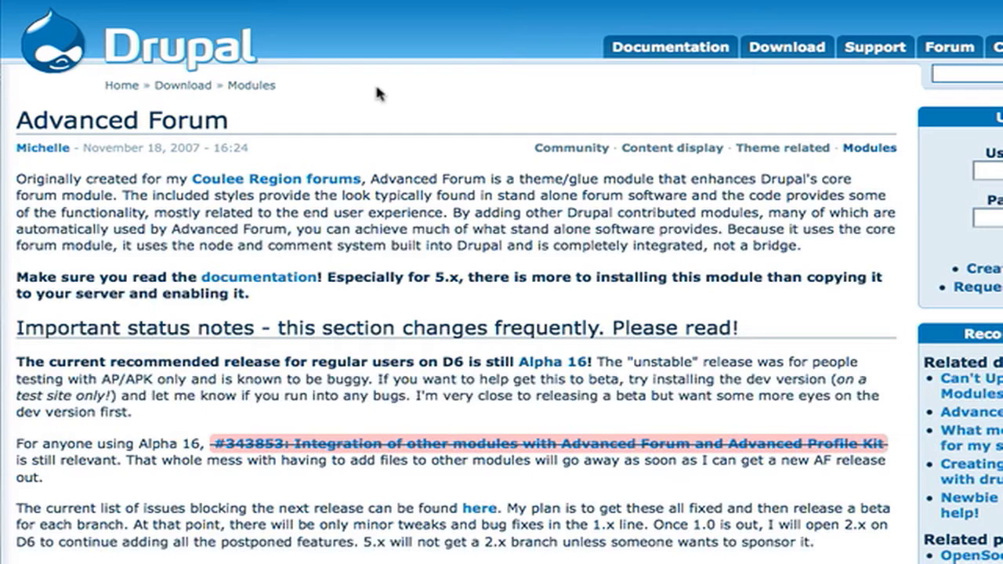
# Review the Advanced Forum project's releases table, its description and the important status notes
pyautogui.scroll(-15, 374, 91)
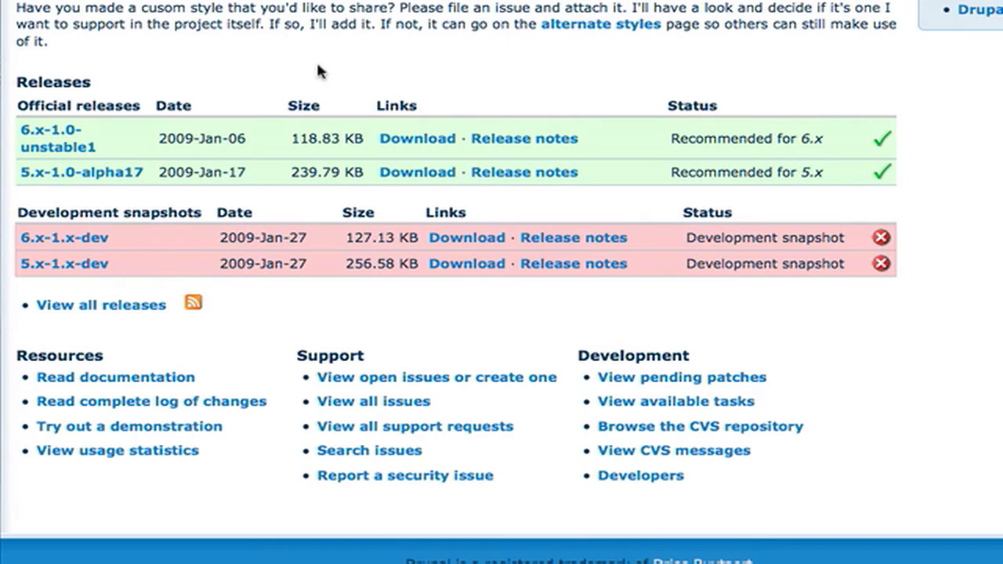
pyautogui.scroll(15, 317, 69)
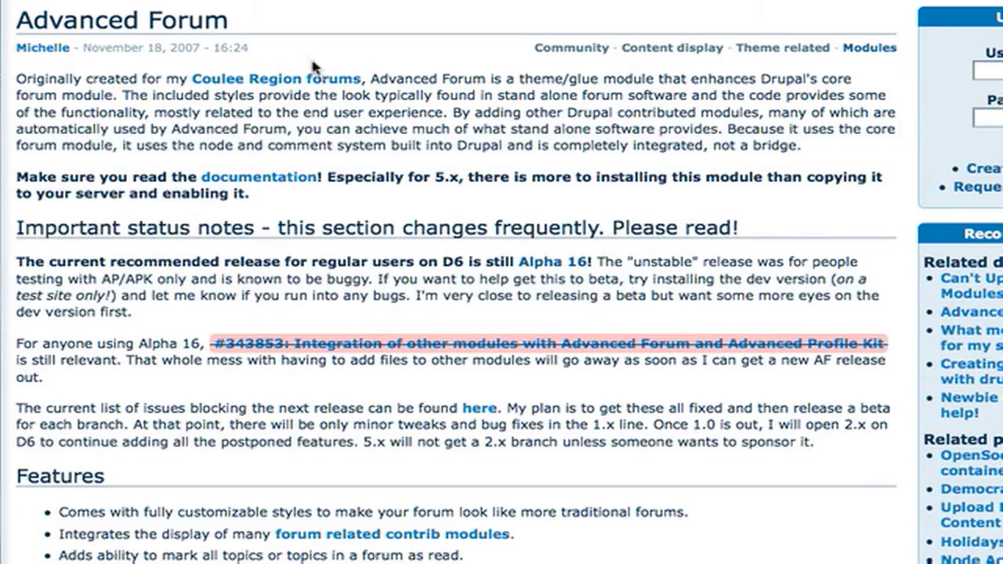
pyautogui.scroll(2, 317, 69)
pyautogui.scroll(-5, 314, 69)
pyautogui.scroll(2, 314, 69)
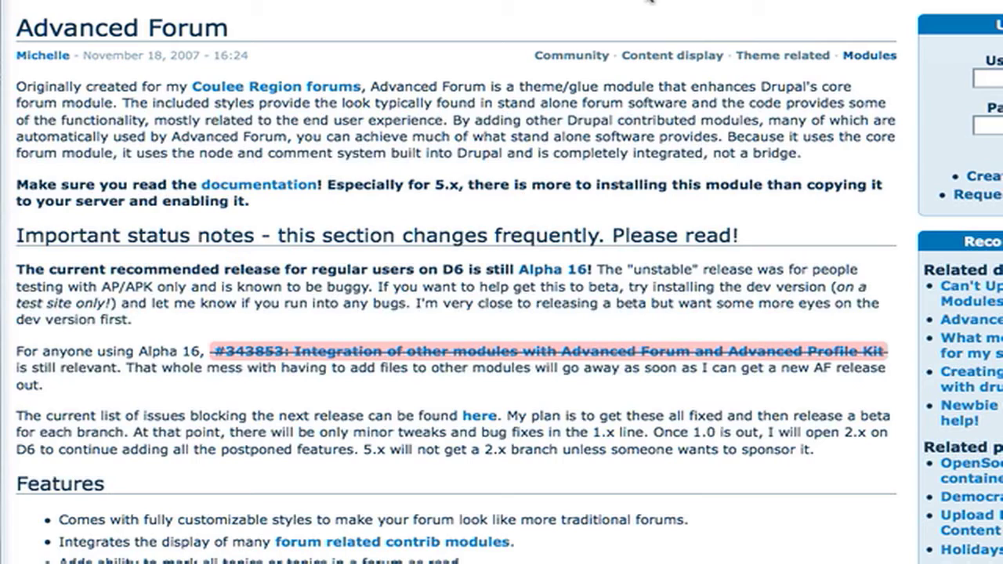
pyautogui.scroll(3, 587, 118)
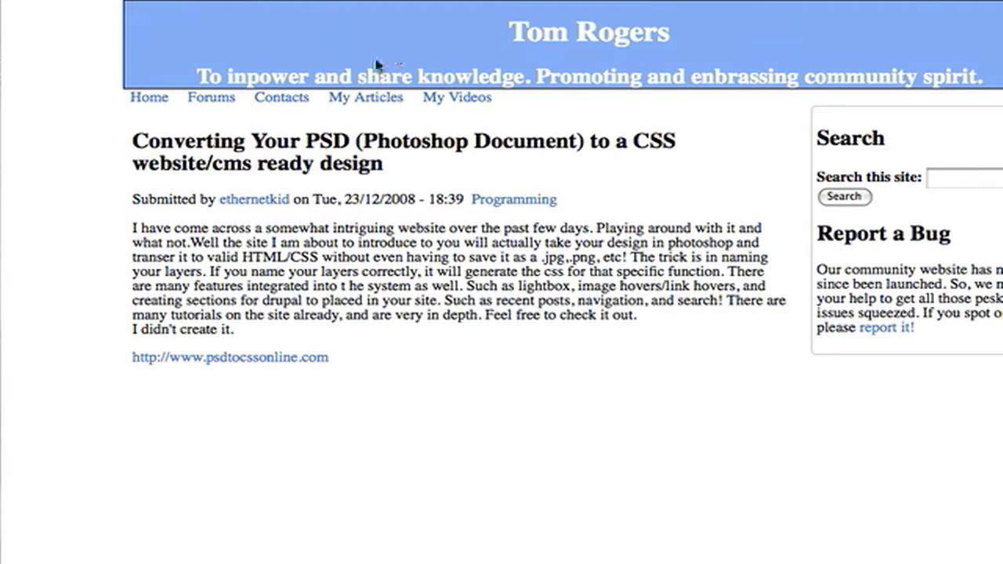
# Return to the site's Forums page and look over its Computing, General Chat and Feedback sections
pyautogui.click(195, 99)
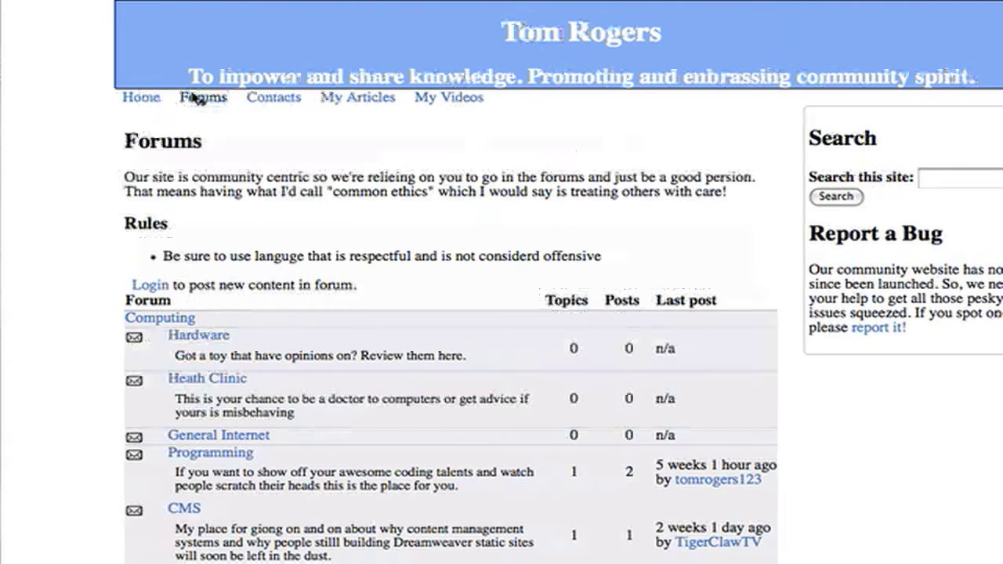
pyautogui.scroll(-3, 194, 98)
pyautogui.scroll(-5, 194, 97)
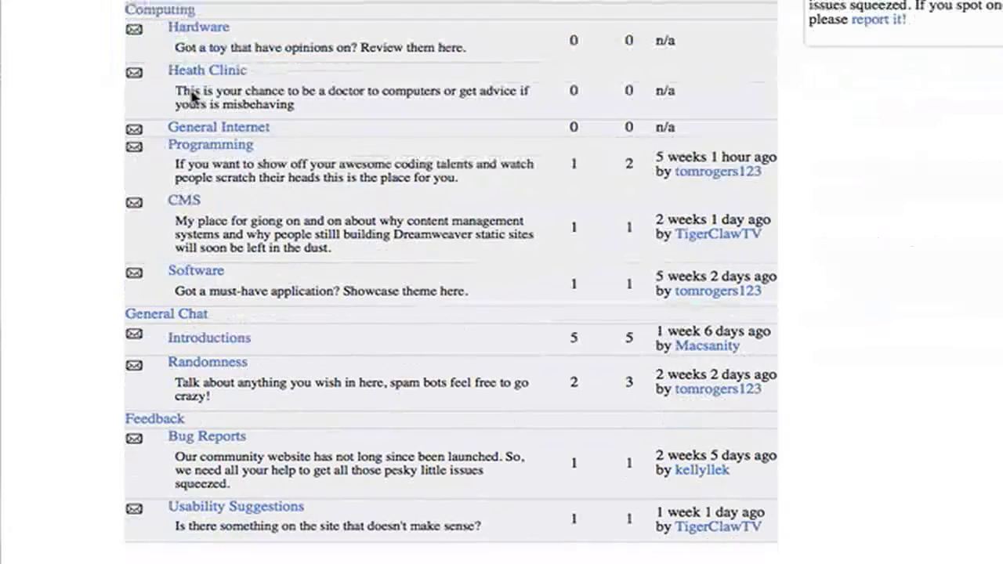
pyautogui.scroll(8, 190, 98)
pyautogui.scroll(-6, 168, 117)
pyautogui.scroll(-2, 169, 112)
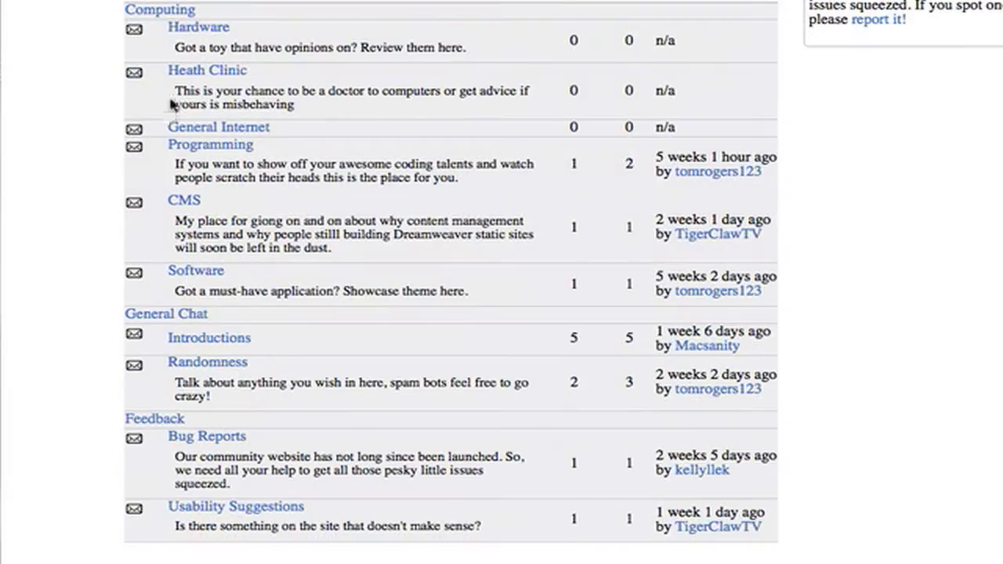
pyautogui.scroll(8, 170, 101)
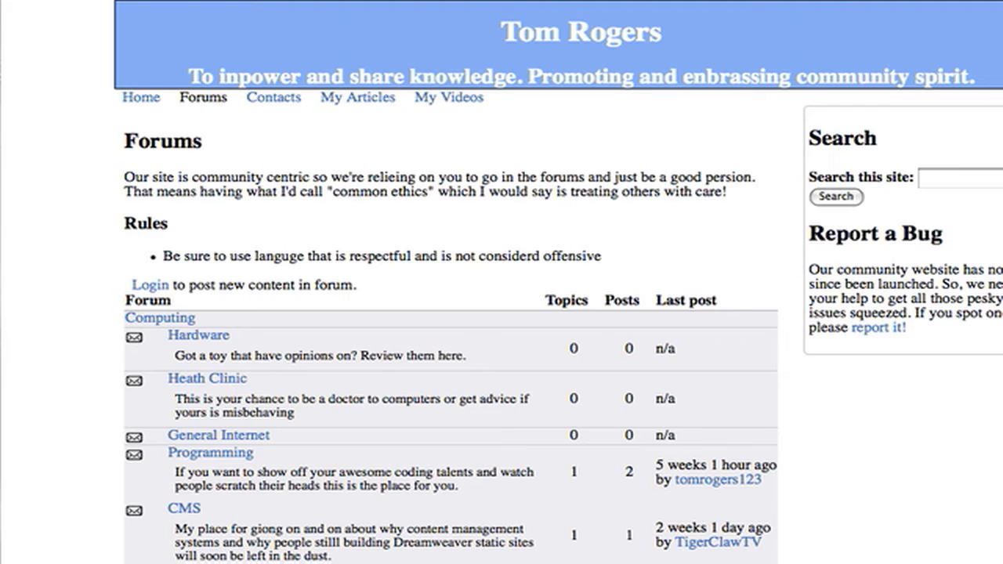
# Switch to the FTP client to view the local Desktop folder and return to the browser
pyautogui.press('super+Tab')
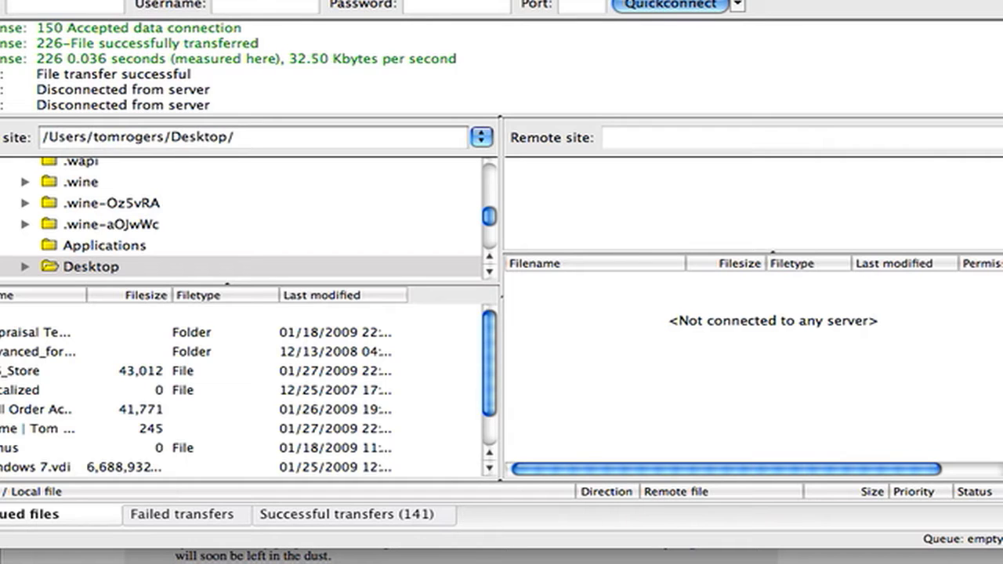
pyautogui.press('super+Tab')
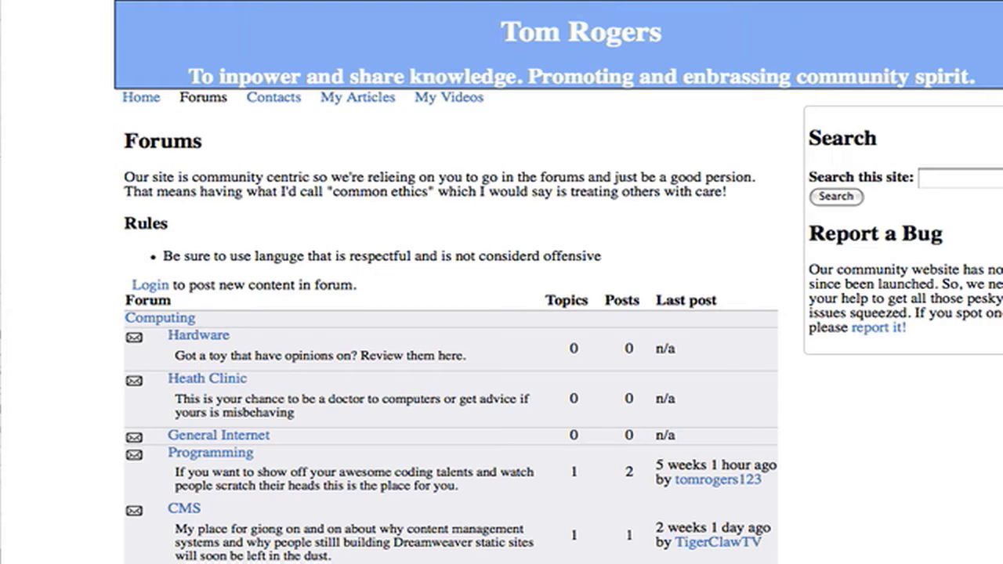
# Open the site's user account login page at the /user address
pyautogui.write('tom-rogers.com/forum')
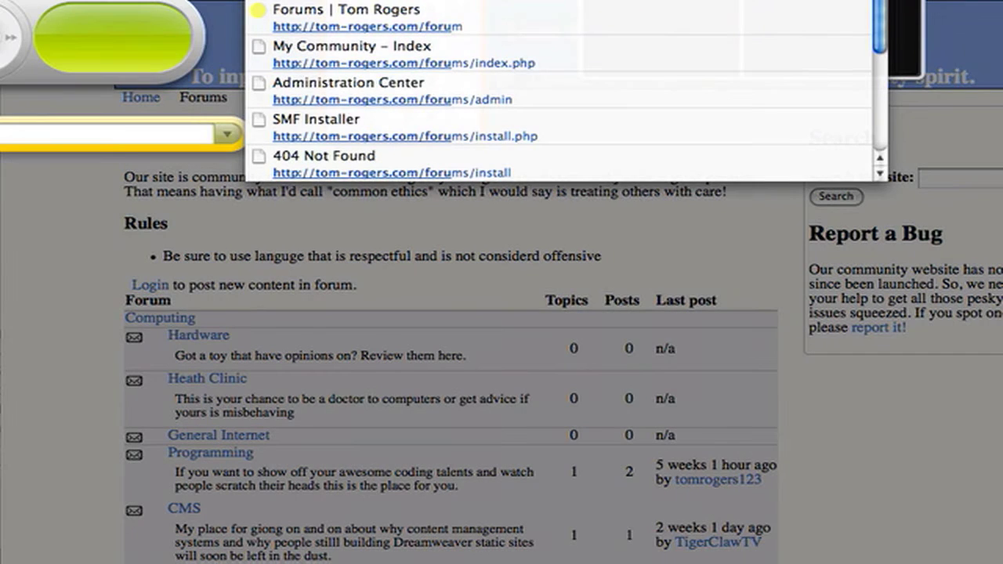
pyautogui.press('BackSpace')
pyautogui.press('BackSpace')
pyautogui.press('BackSpace')
pyautogui.press('BackSpace')
pyautogui.press('BackSpace')
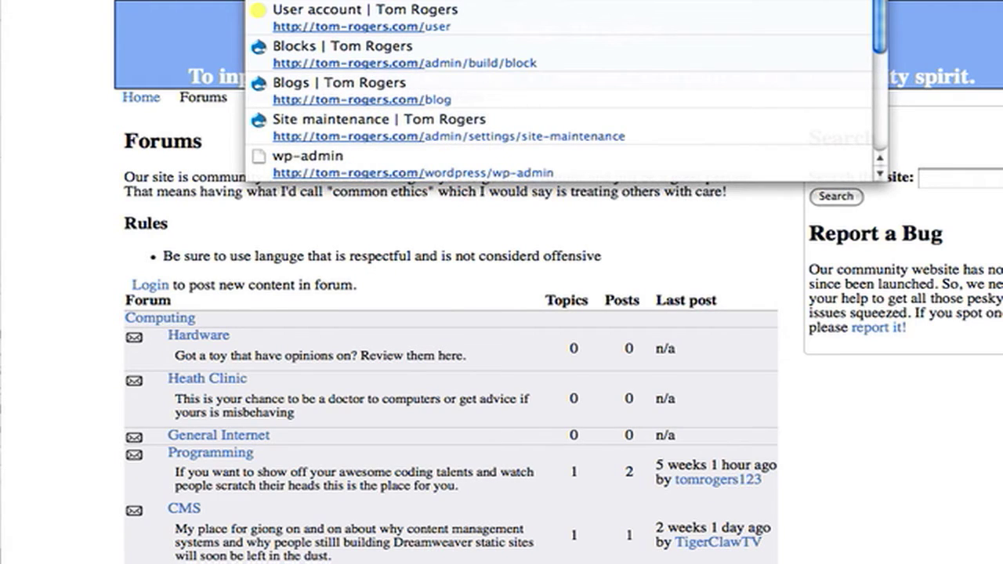
pyautogui.press('Down')
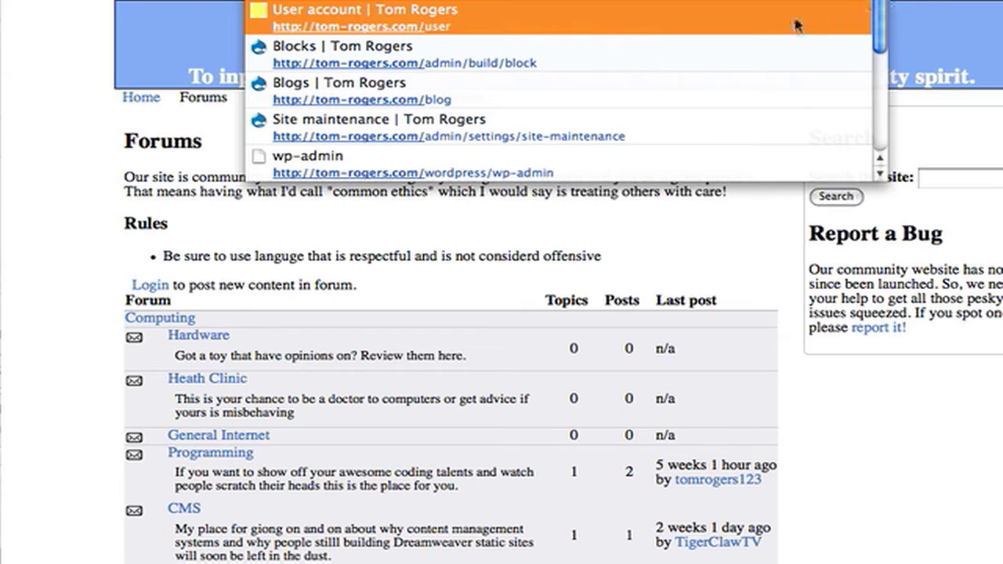
pyautogui.press('Escape')
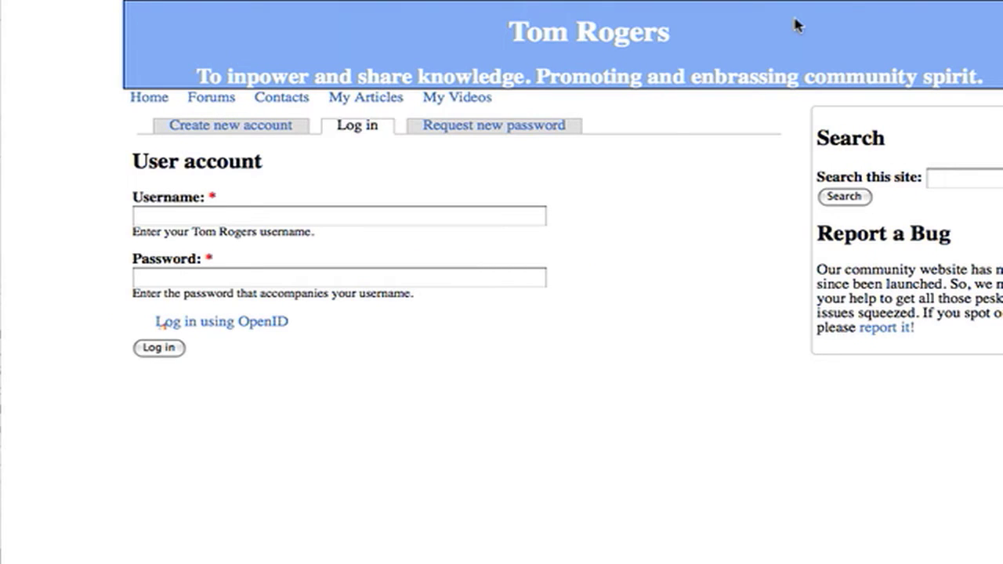
# Log in to the site with the saved account username and its stored password
pyautogui.click(208, 217)
pyautogui.write('t')
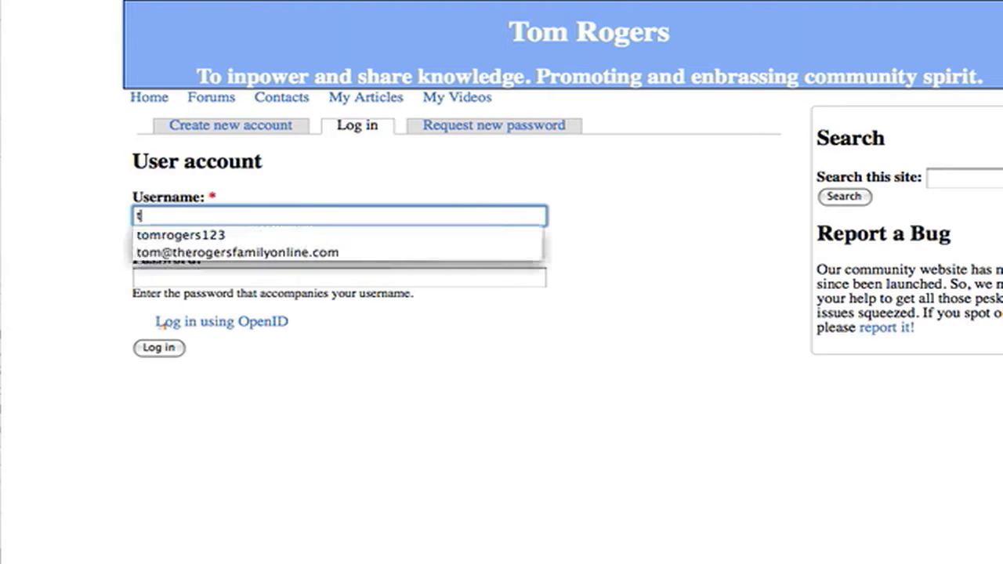
pyautogui.press('Down')
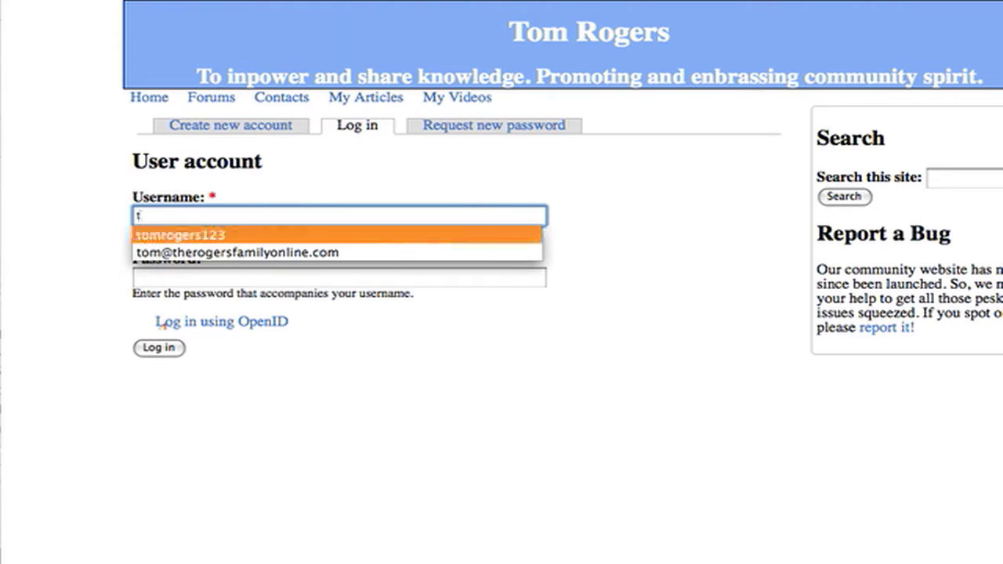
pyautogui.press('Return')
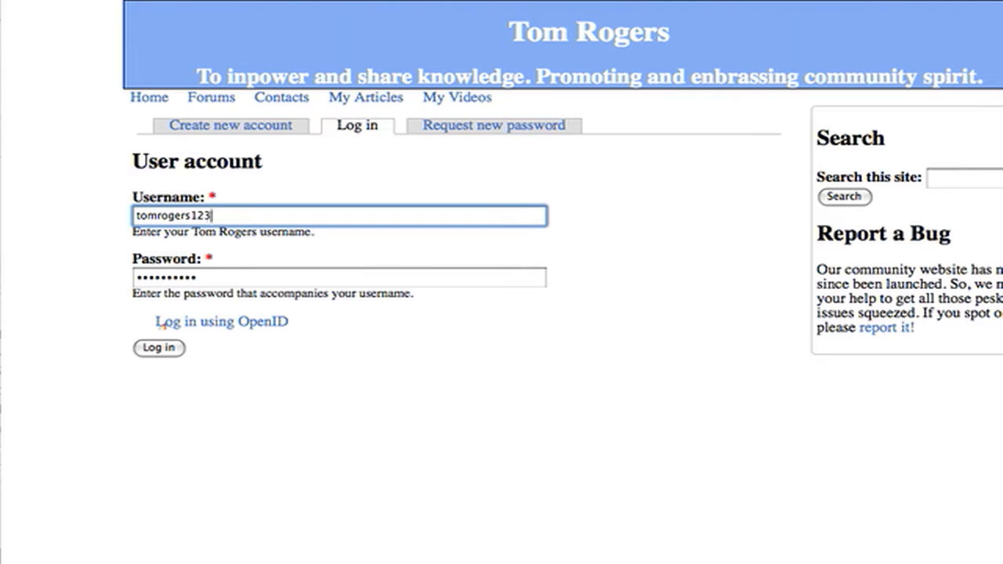
pyautogui.press('Return')
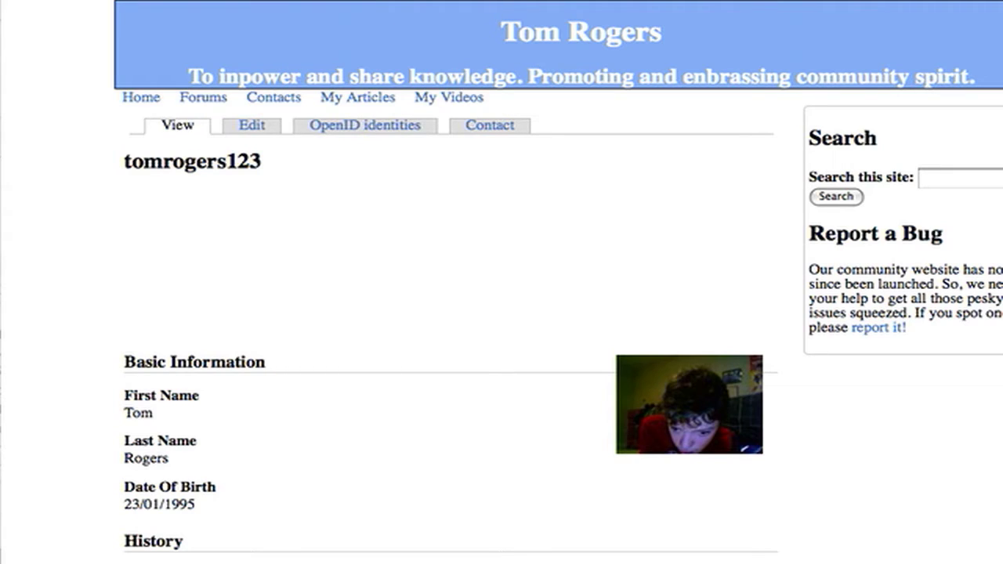
# Open the site's Modules administration page at /admin/build/modules
pyautogui.write('tom-rogers.com/us')
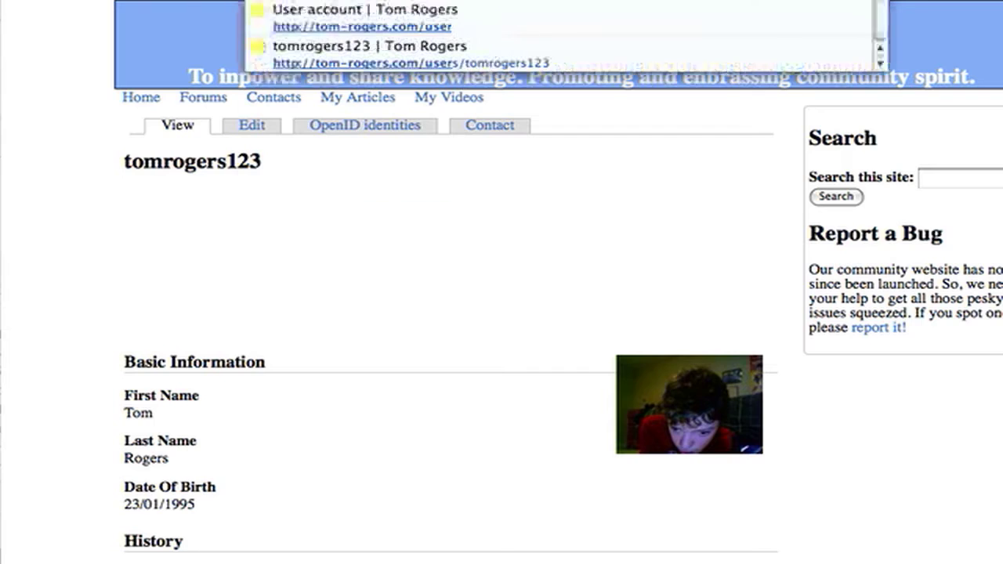
pyautogui.press('BackSpace')
pyautogui.press('BackSpace')
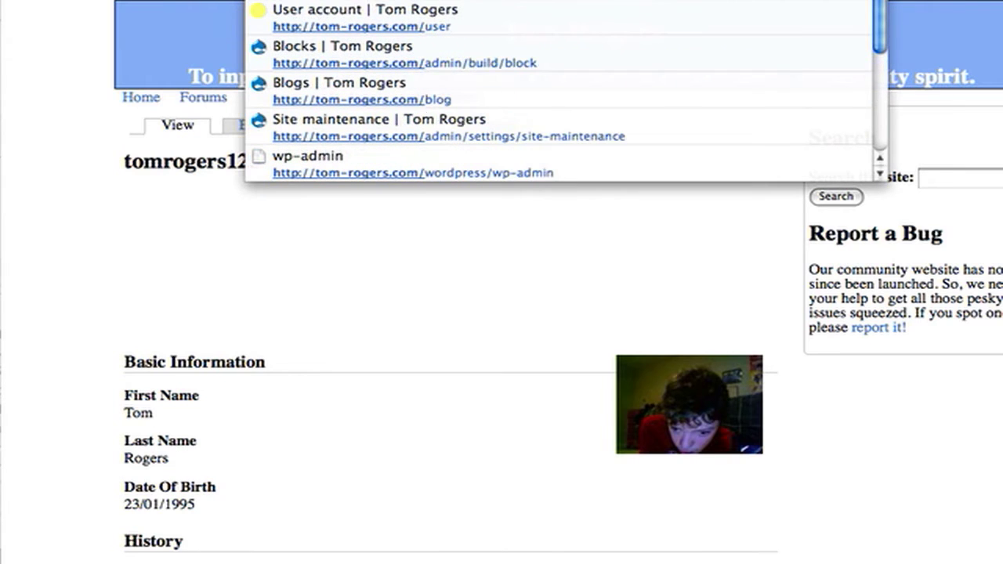
pyautogui.write('a')
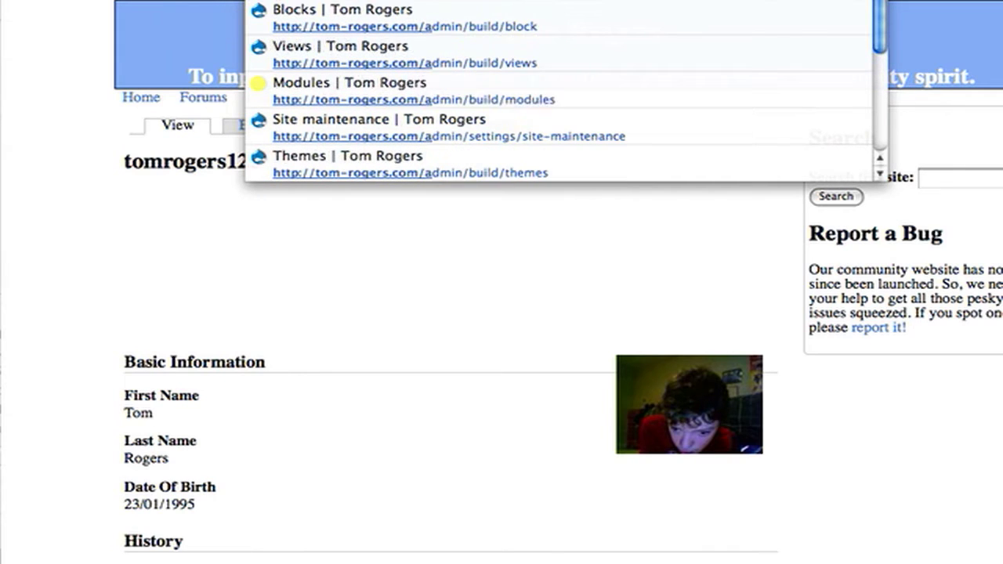
pyautogui.click(509, 107)
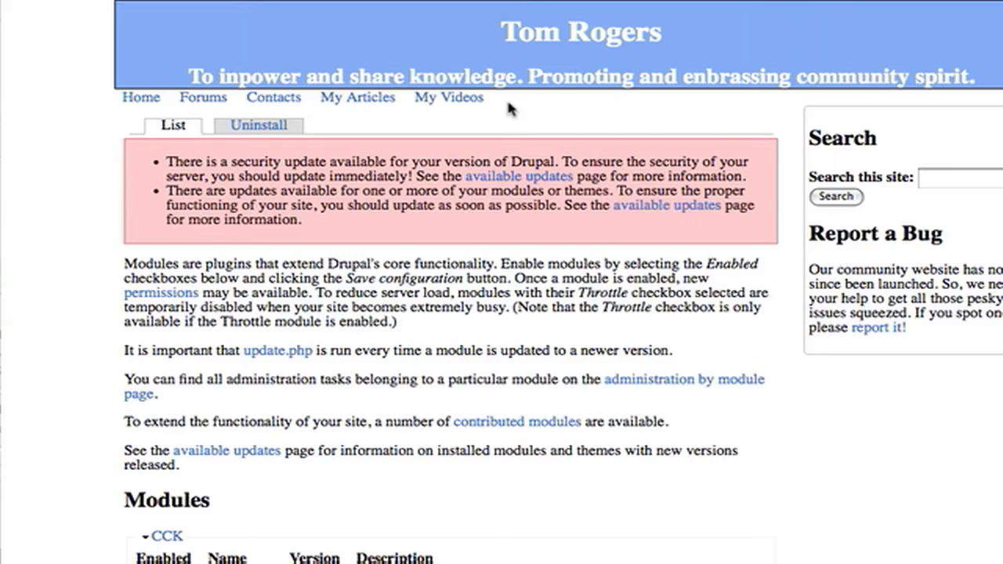
# Enable the Advanced Forum module in the Other group and save the module configuration
pyautogui.scroll(-10, 506, 97)
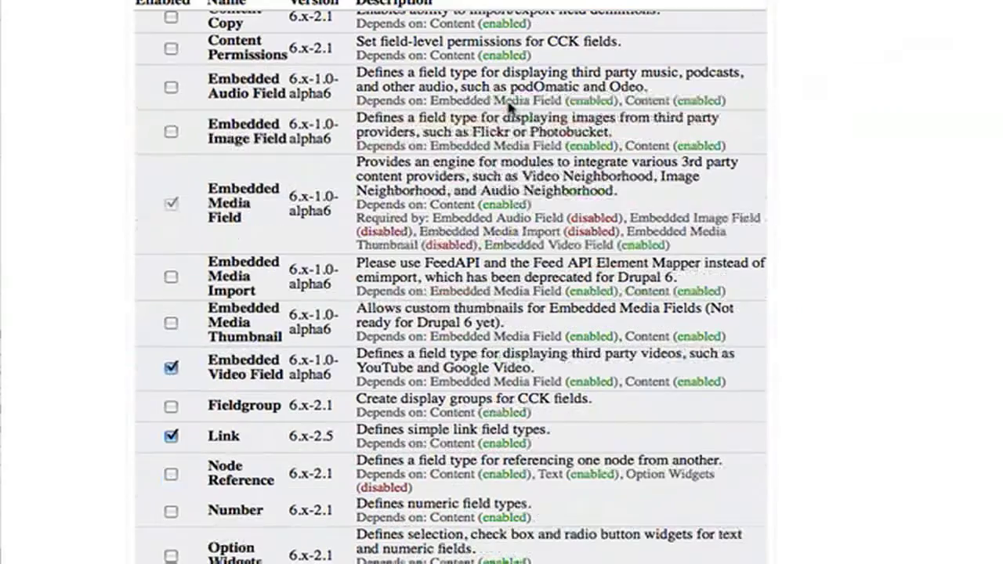
pyautogui.scroll(-1, 538, 77)
pyautogui.scroll(-5, 537, 77)
pyautogui.scroll(3, 537, 78)
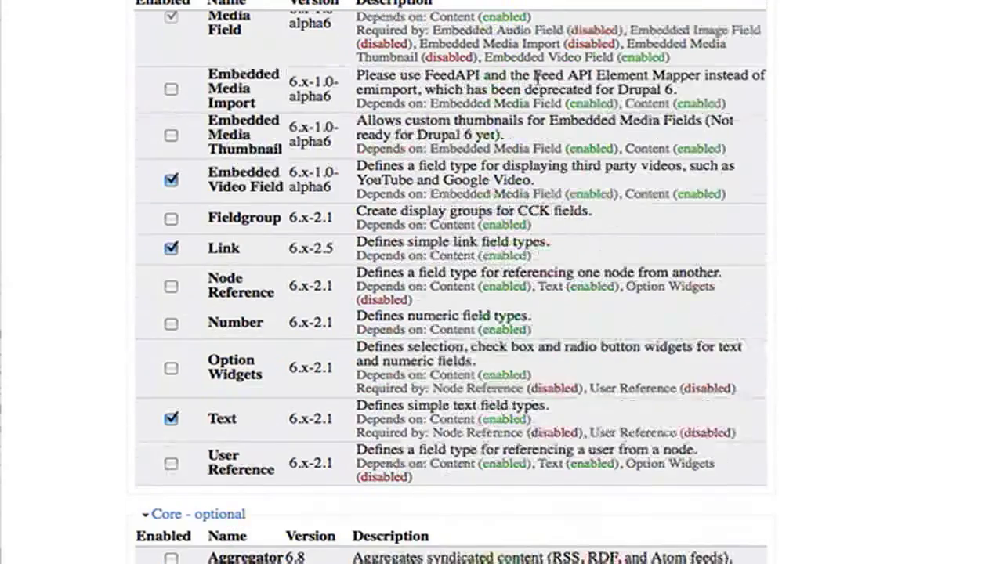
pyautogui.rightClick(539, 78)
pyautogui.click(498, 129)
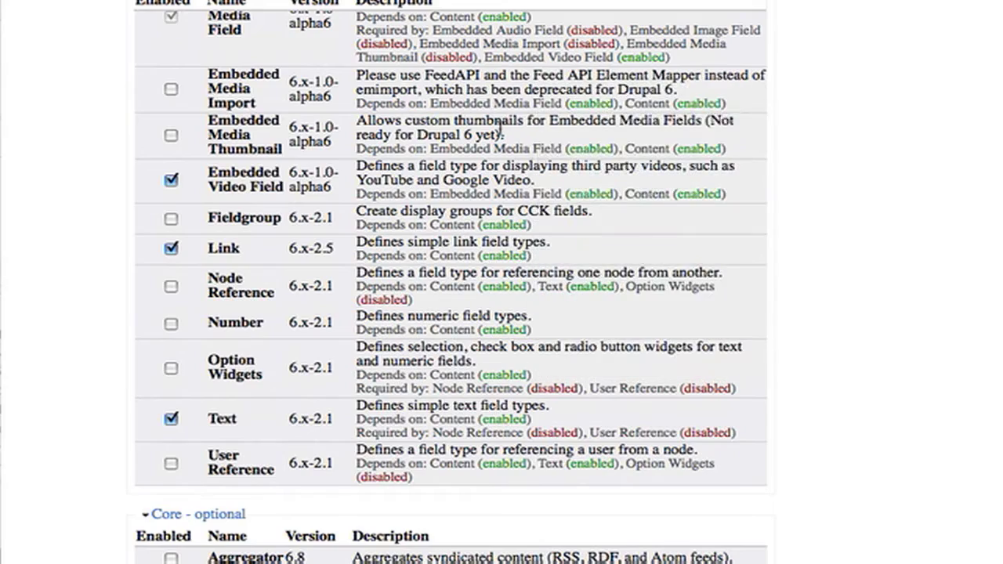
pyautogui.scroll(-10, 499, 129)
pyautogui.scroll(-7, 499, 128)
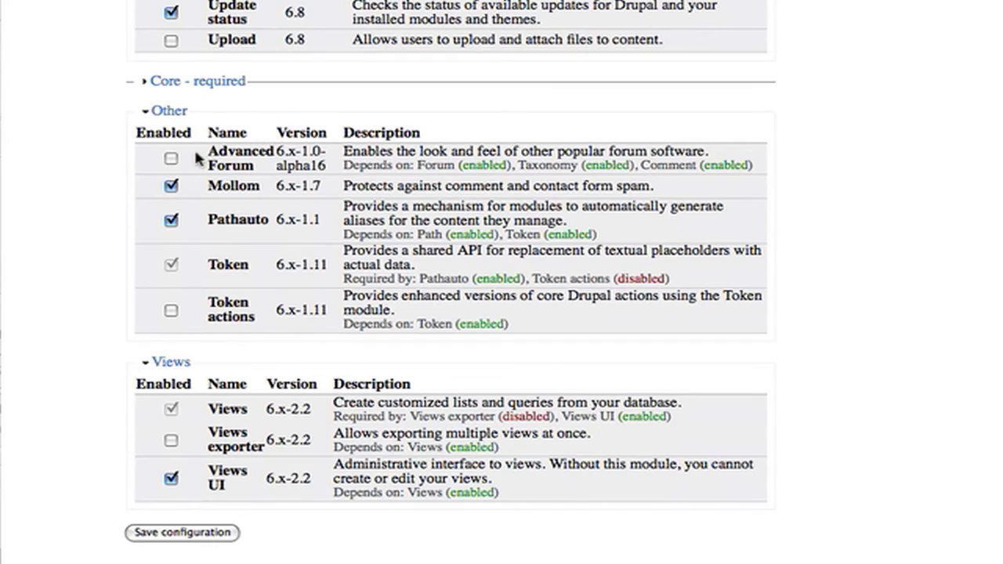
pyautogui.scroll(5, 197, 159)
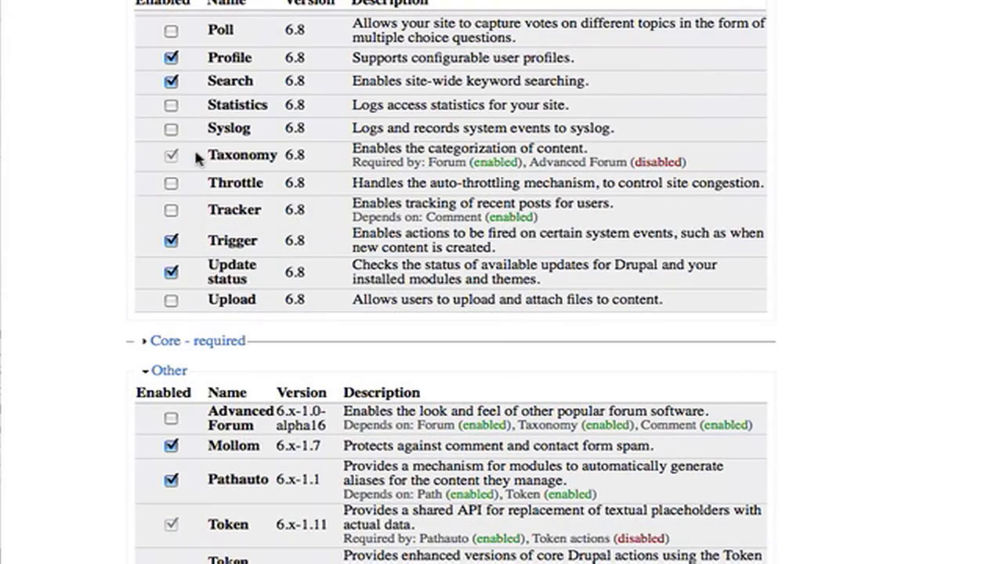
pyautogui.scroll(6, 195, 157)
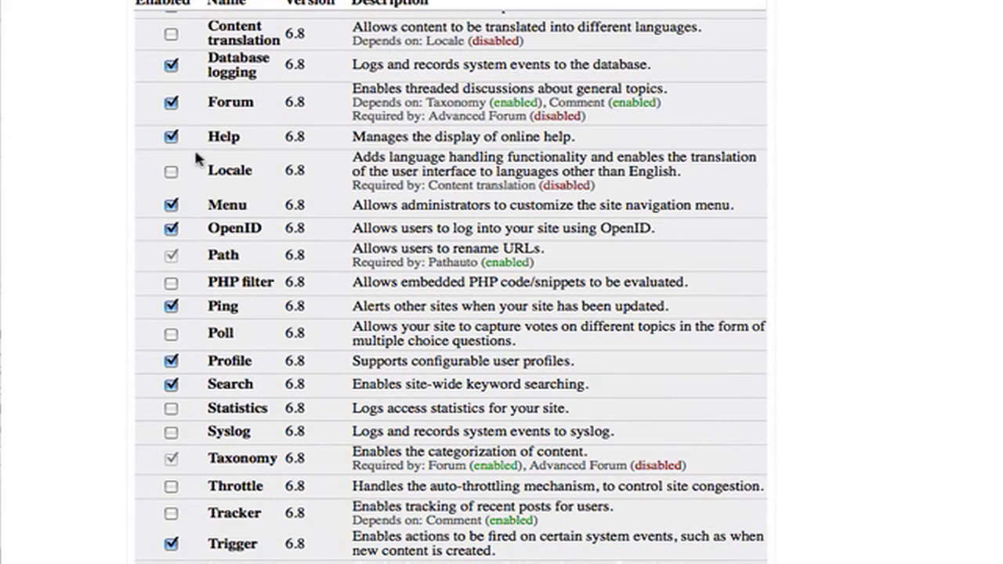
pyautogui.scroll(-6, 193, 147)
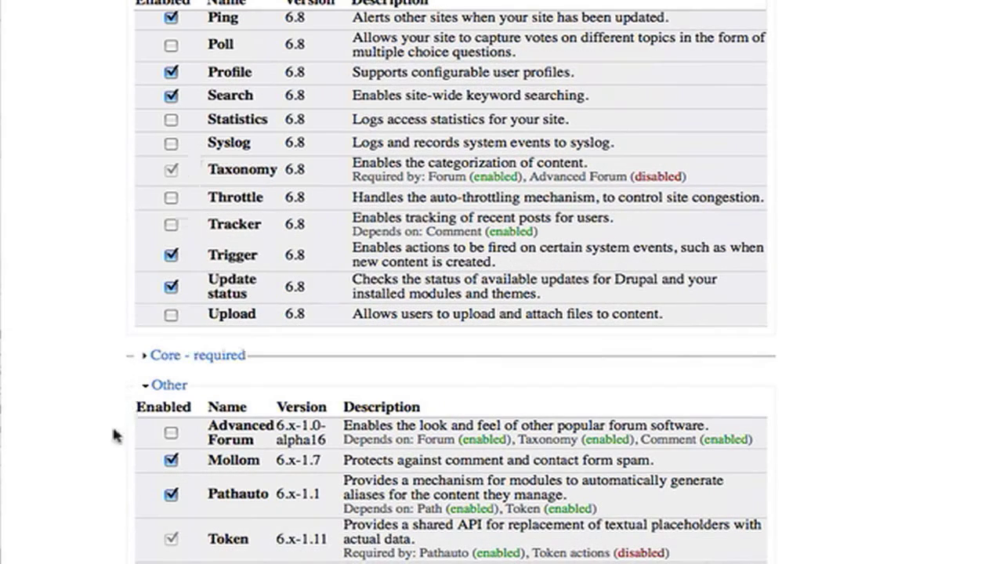
pyautogui.click(170, 433)
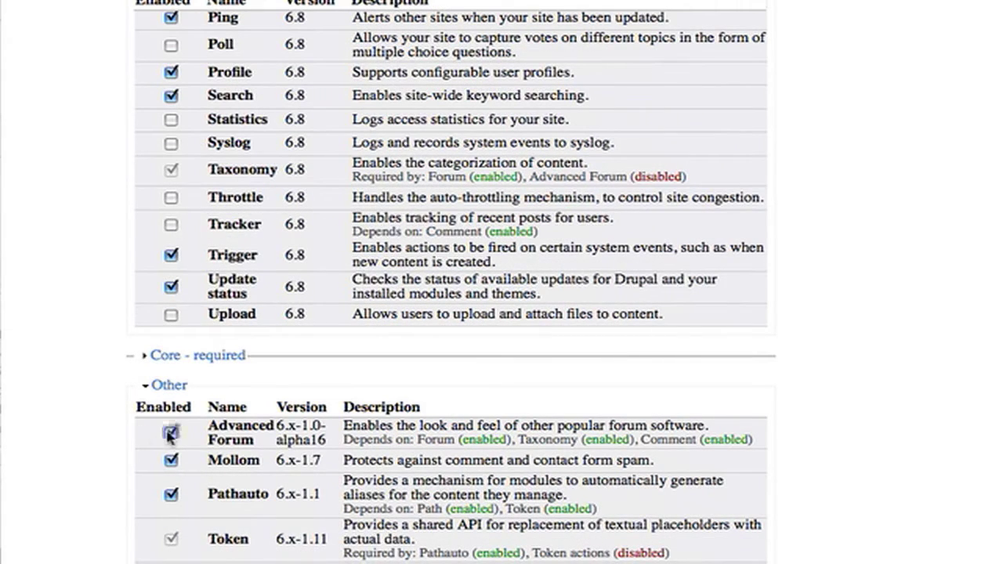
pyautogui.scroll(-5, 141, 440)
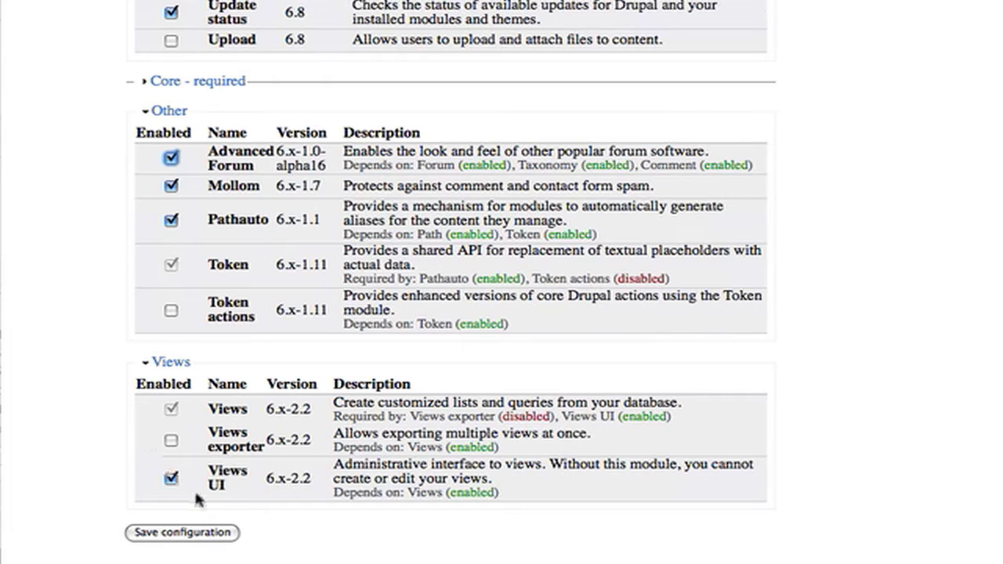
pyautogui.click(195, 533)
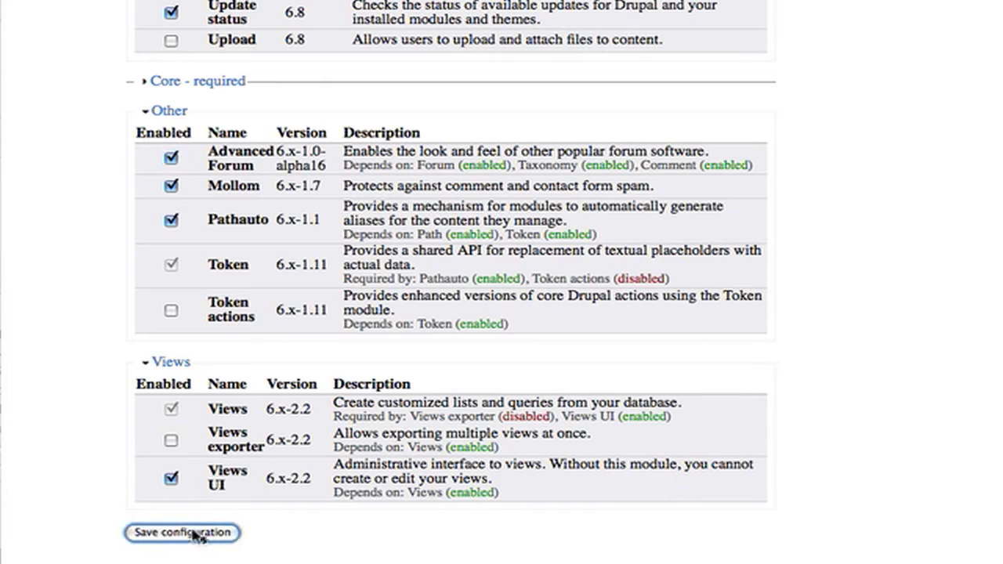
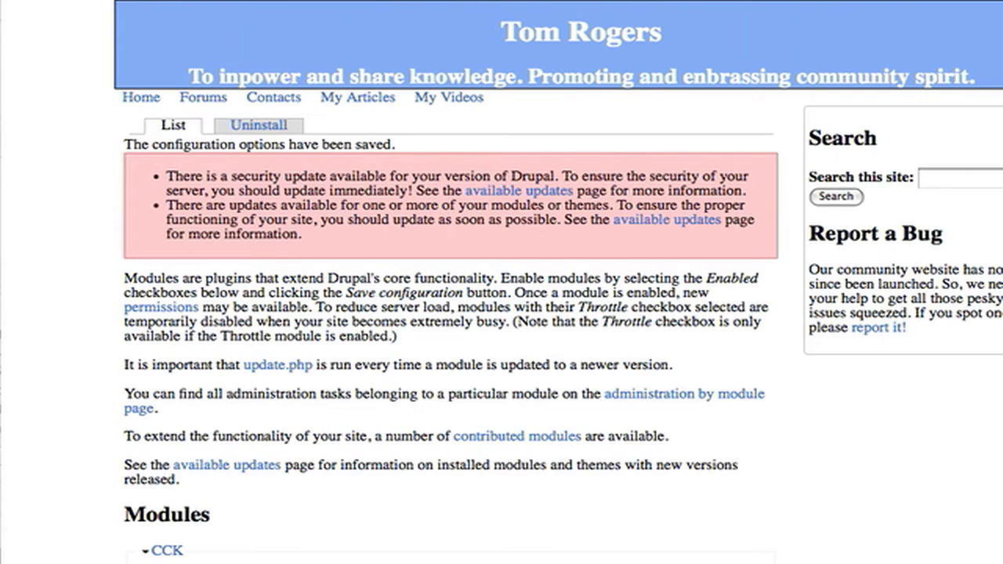
# Open the site's Site configuration page at the /admin/settings address
pyautogui.write('tom-rogers.com/admin/buil')
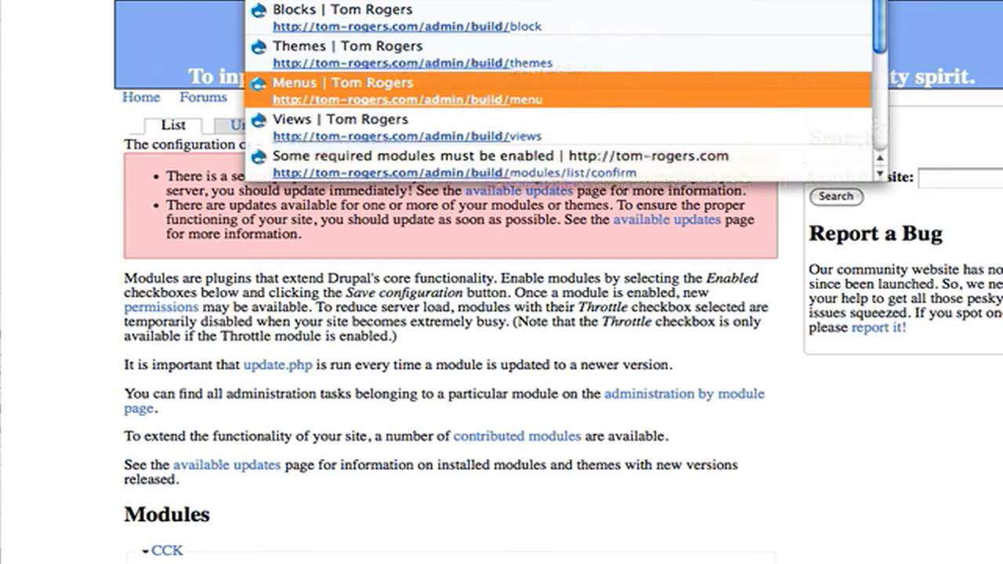
pyautogui.press('BackSpace')
pyautogui.press('BackSpace')
pyautogui.press('BackSpace')
pyautogui.press('BackSpace')
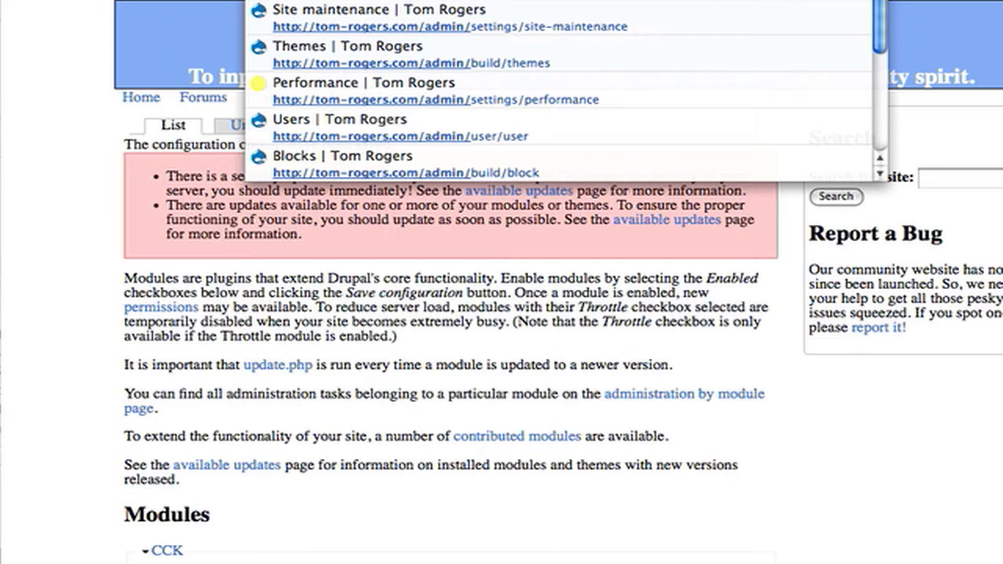
pyautogui.write('s')
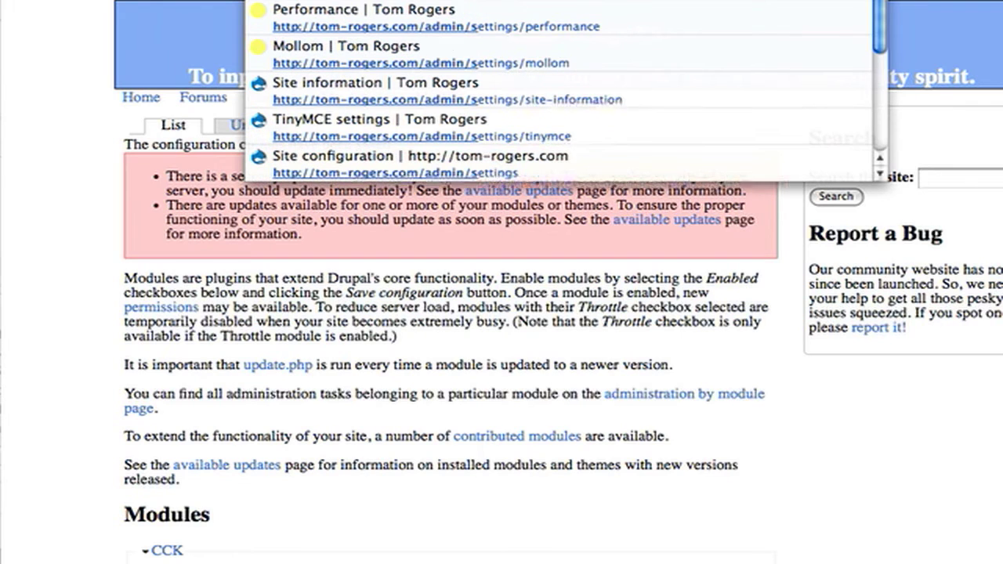
pyautogui.write('e')
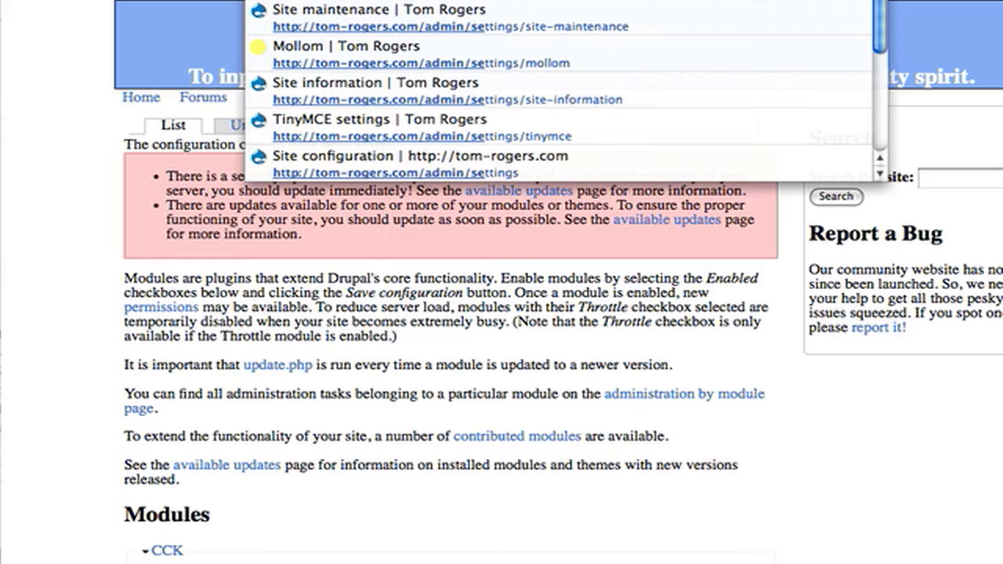
pyautogui.press('Down')
pyautogui.press('Down')
pyautogui.press('Down')
pyautogui.press('Down')
pyautogui.press('Down')
pyautogui.click(377, 152)
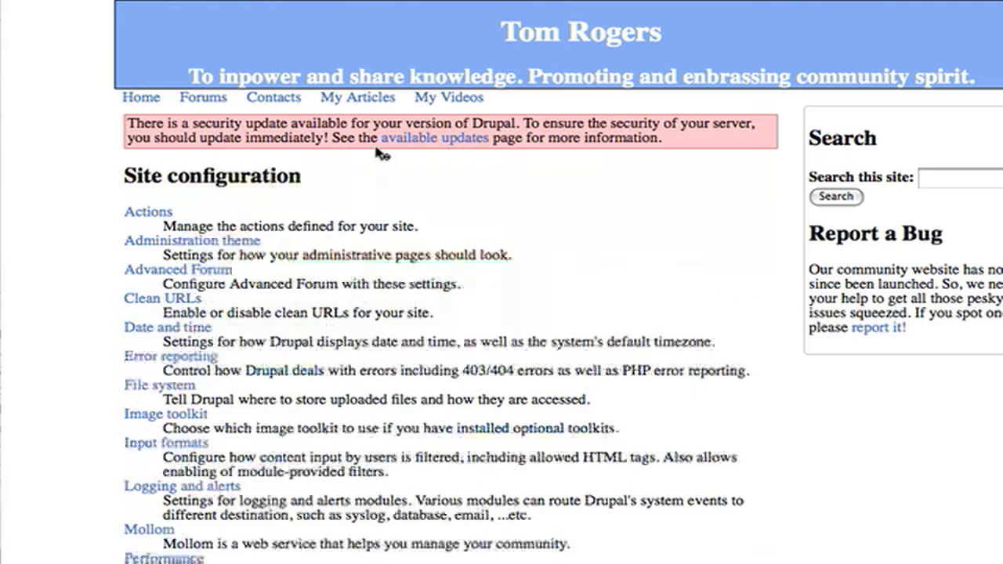
# Open the Advanced Forum settings from the Site configuration list
pyautogui.scroll(-4, 376, 152)
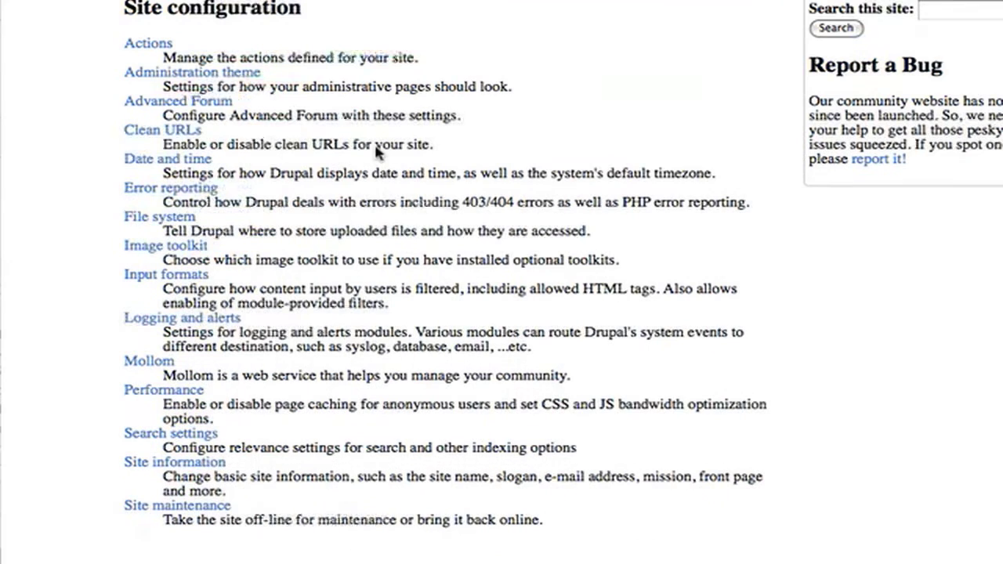
pyautogui.scroll(1, 376, 151)
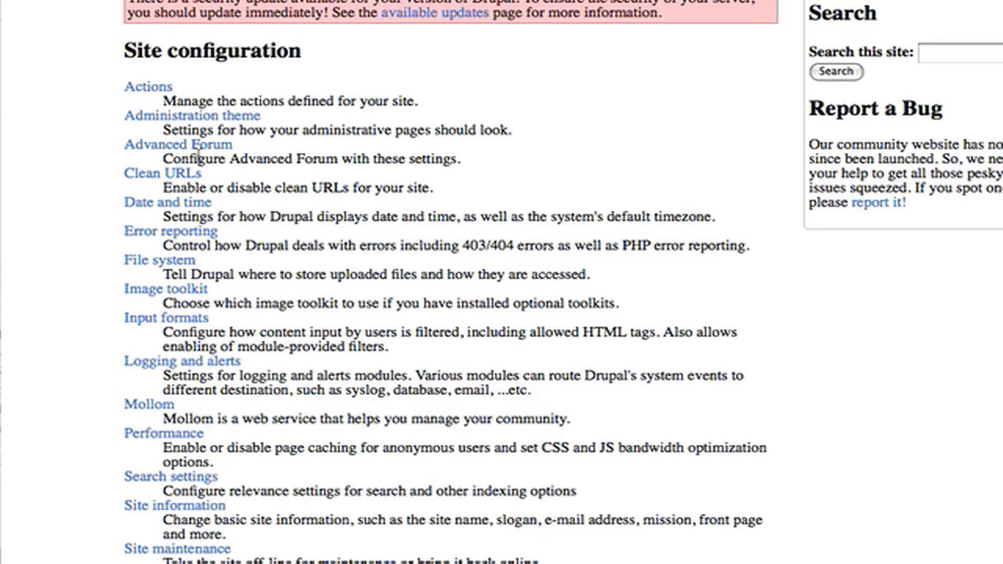
pyautogui.click(200, 146)
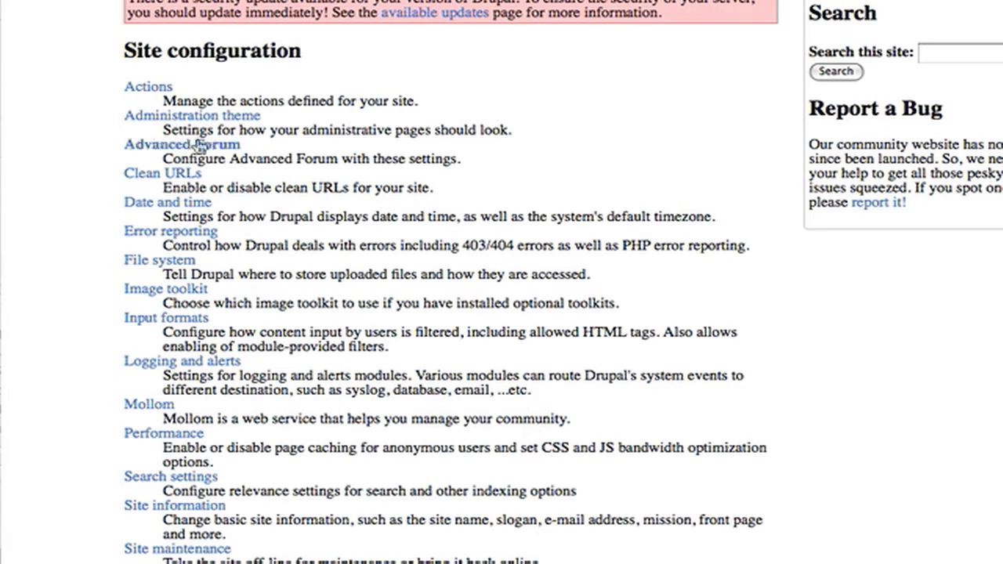
pyautogui.click(199, 145)
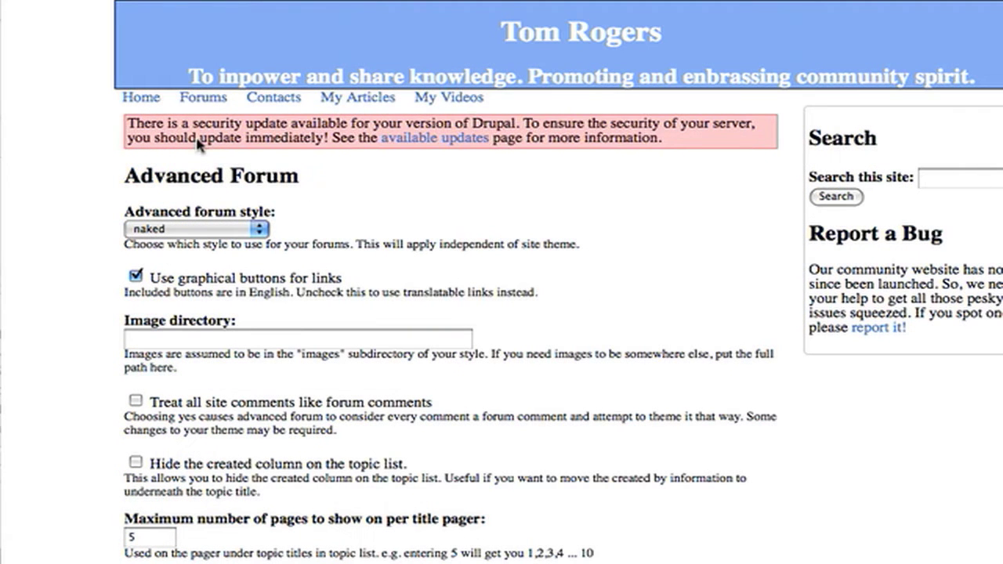
# Look through the Advanced Forum settings and set the forum style to blue_lagoon
pyautogui.scroll(-5, 198, 143)
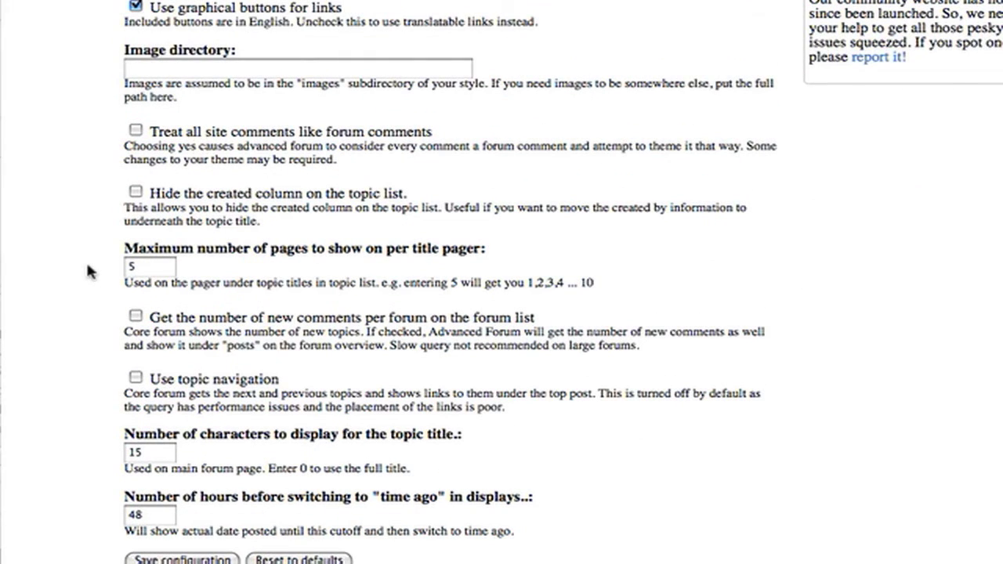
pyautogui.scroll(5, 87, 271)
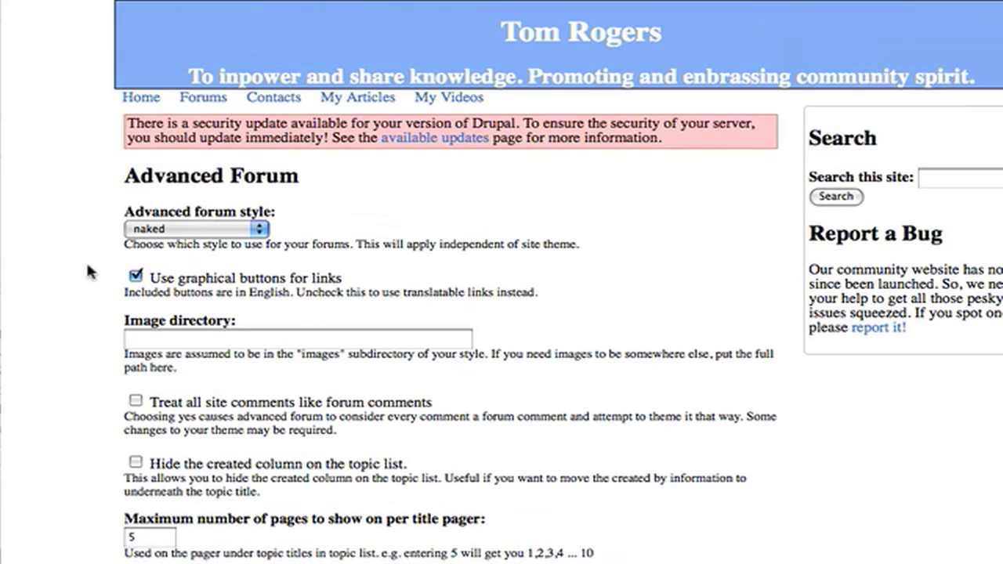
pyautogui.click(153, 231)
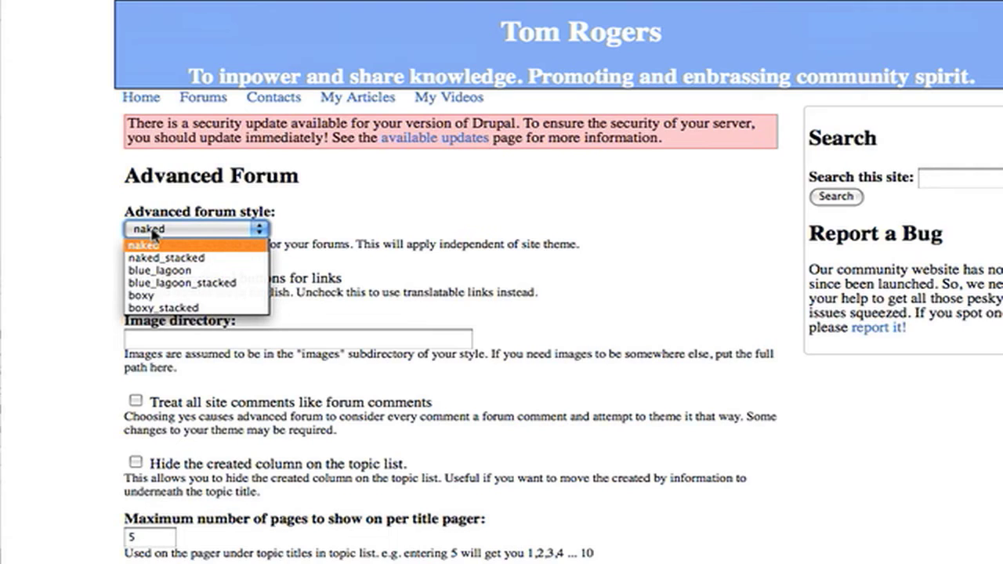
pyautogui.click(150, 271)
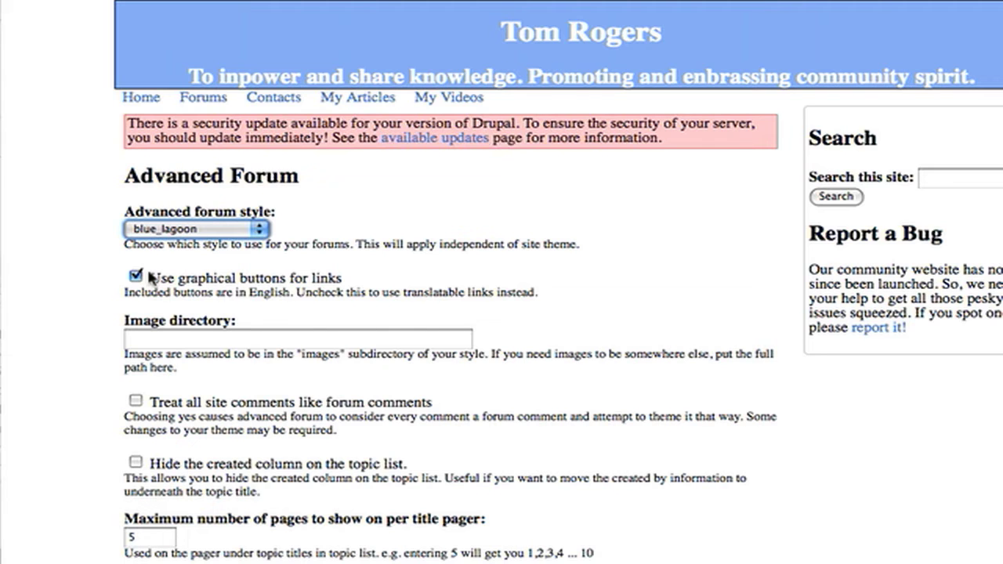
# Enable the number of new comments per forum on the forum list and turn on topic navigation
pyautogui.scroll(-5, 148, 278)
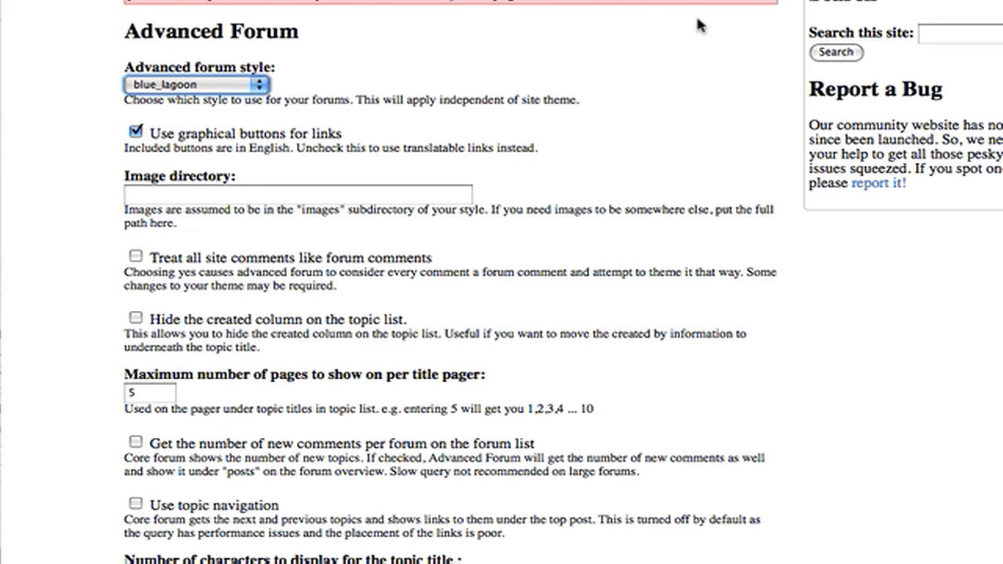
pyautogui.scroll(-5, 658, 63)
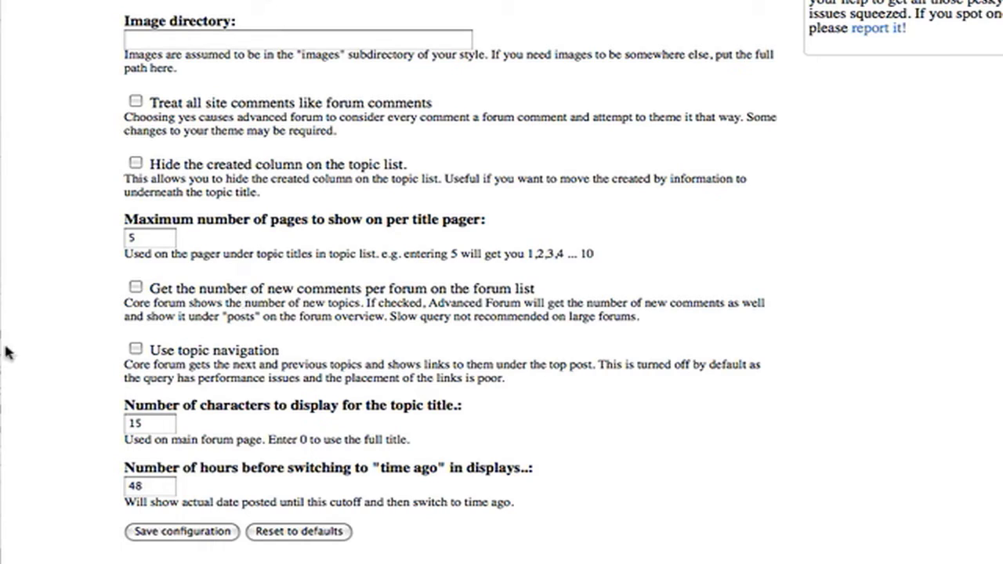
pyautogui.click(145, 290)
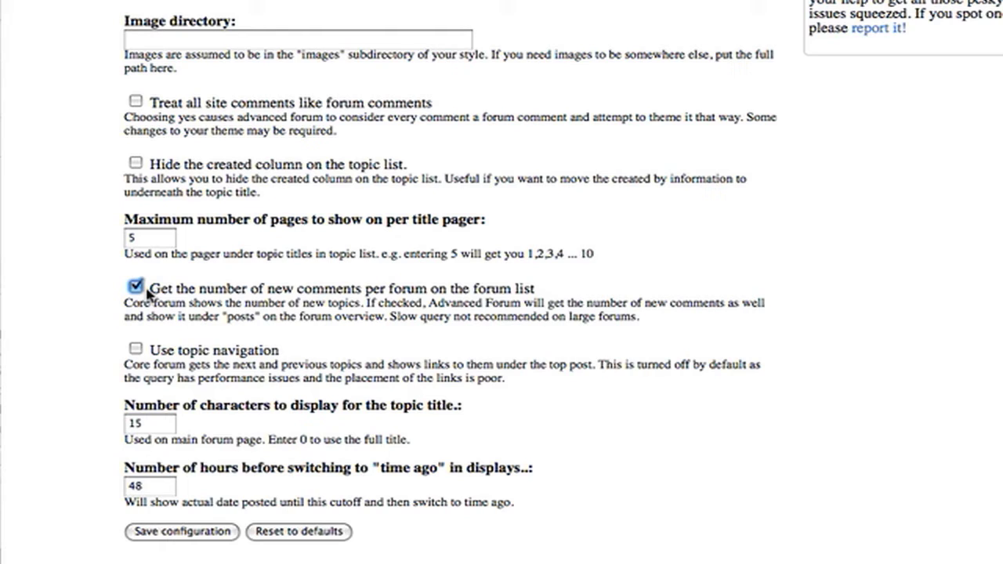
pyautogui.click(138, 350)
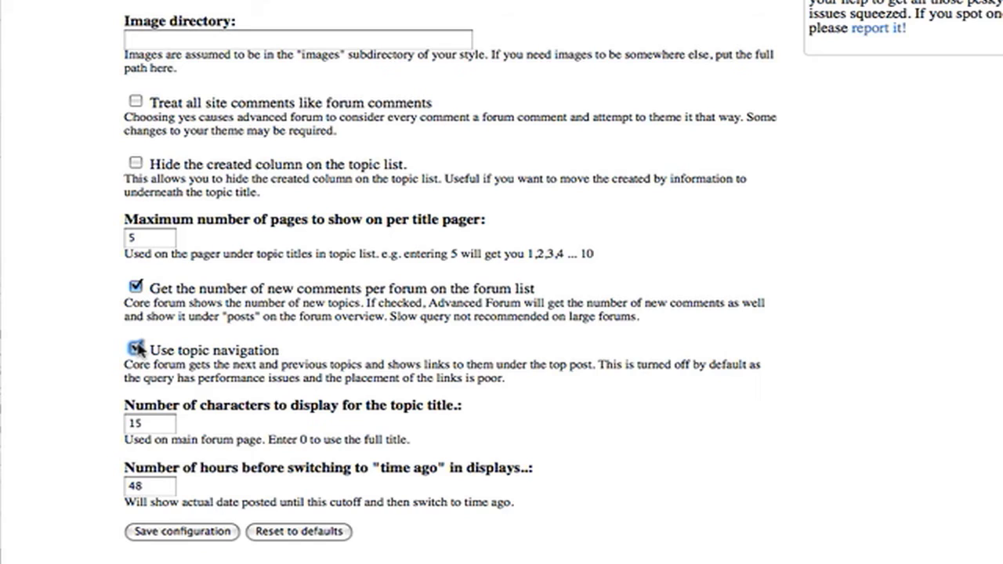
# Check the available Advanced Forum styles and save the forum configuration
pyautogui.scroll(3, 138, 350)
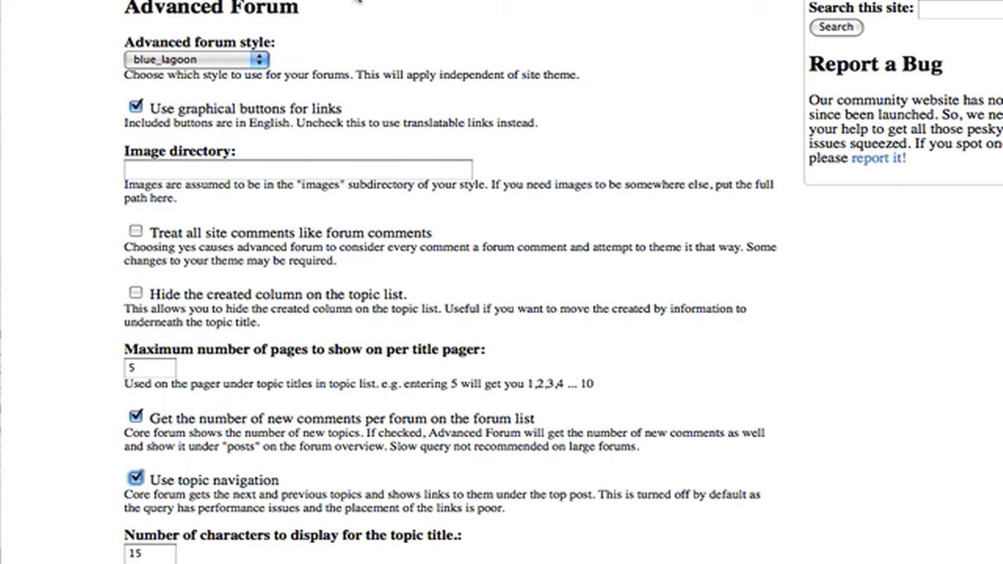
pyautogui.click(240, 64)
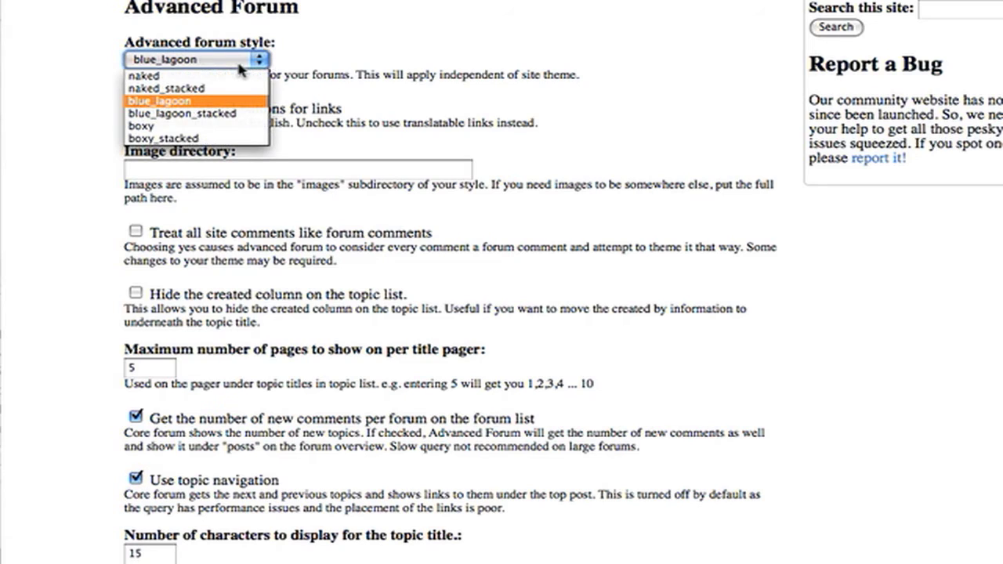
pyautogui.click(270, 115)
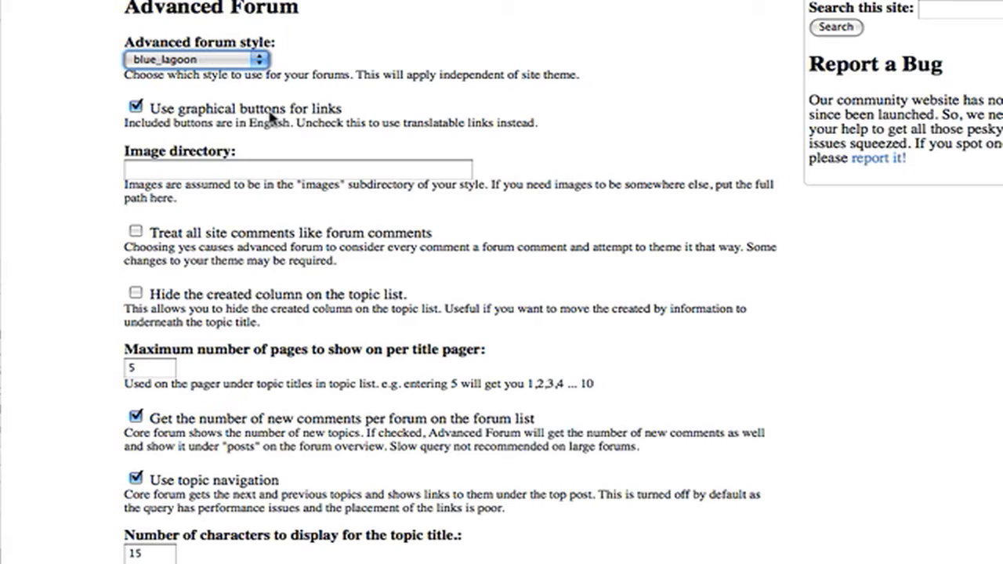
pyautogui.scroll(-3, 499, 301)
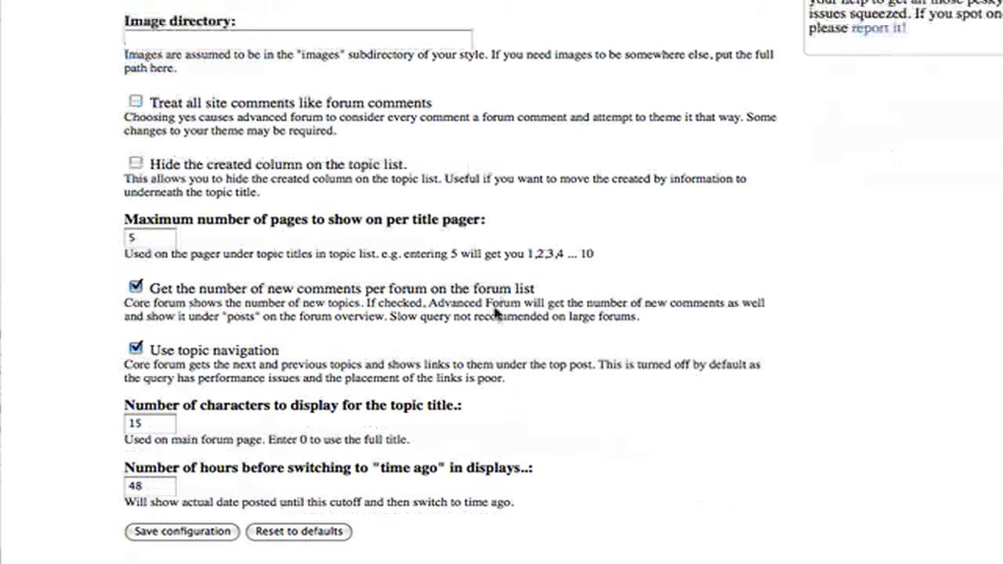
pyautogui.click(207, 531)
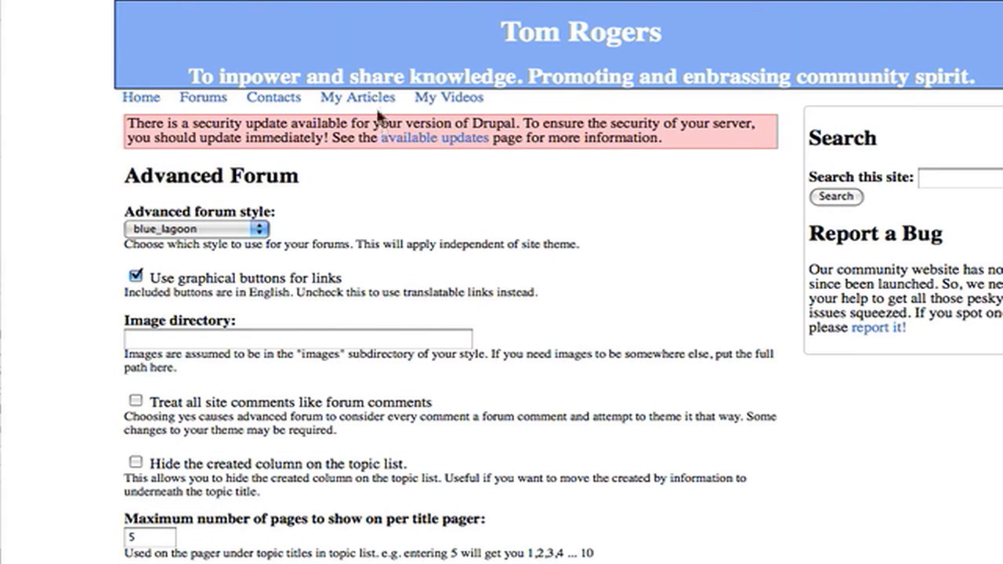
# Open the site's Forums page and examine the look of the forum list and its statistics area
pyautogui.click(226, 94)
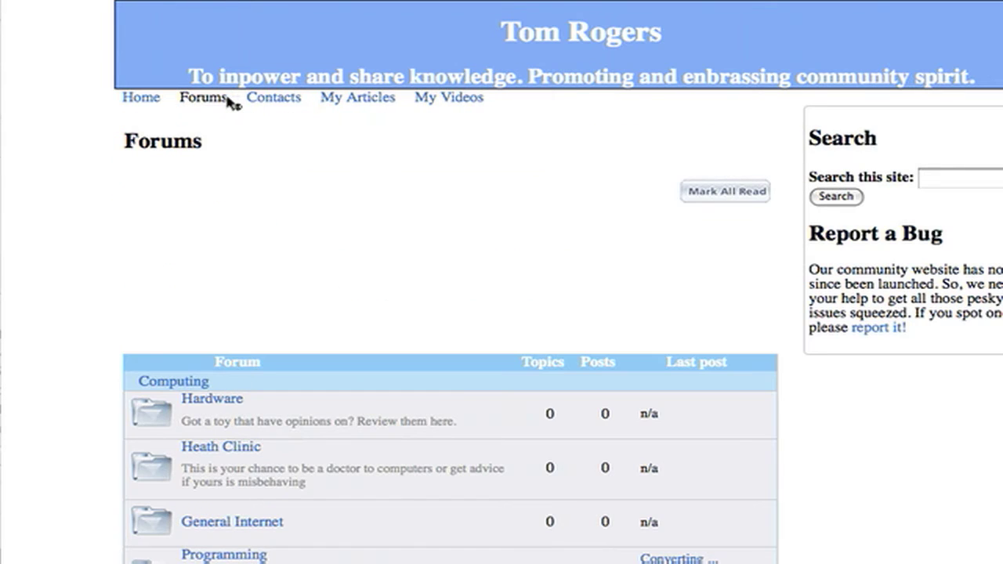
pyautogui.scroll(-10, 228, 100)
pyautogui.scroll(5, 228, 100)
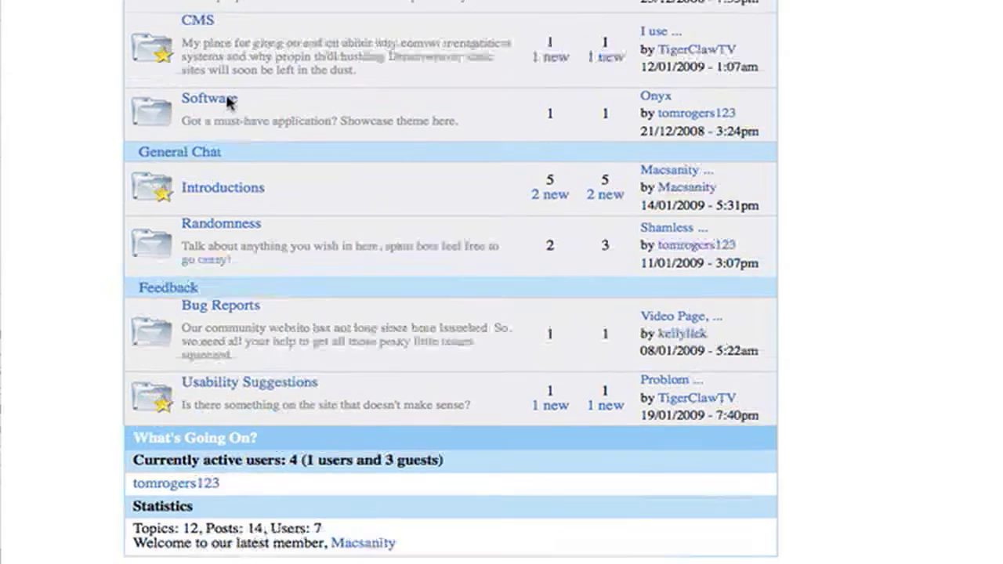
# Look over the Forums page in its current style, from the Mark All Read option through the forum list to the statistics
pyautogui.scroll(-1, 228, 100)
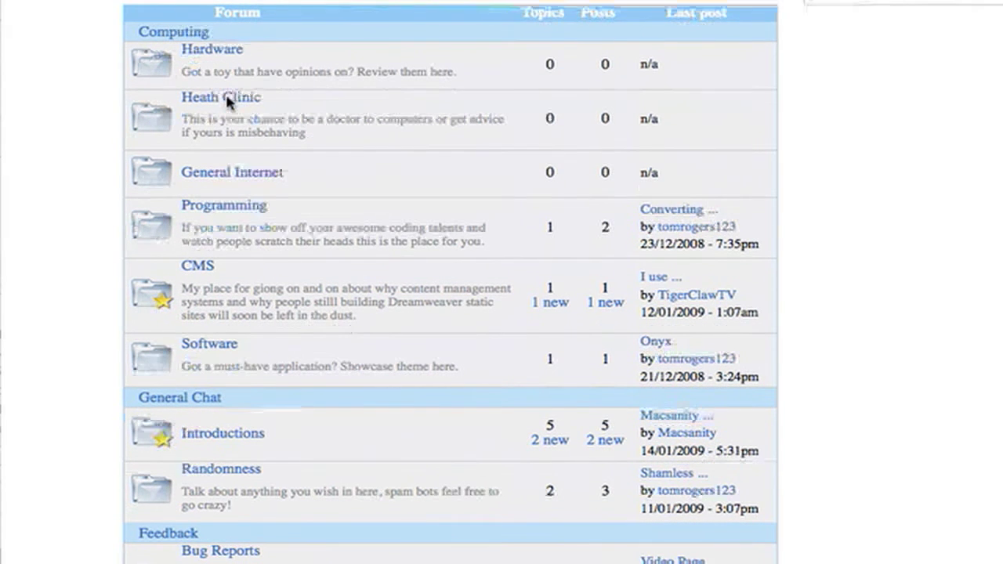
pyautogui.scroll(5, 258, 76)
pyautogui.doubleClick(286, 76)
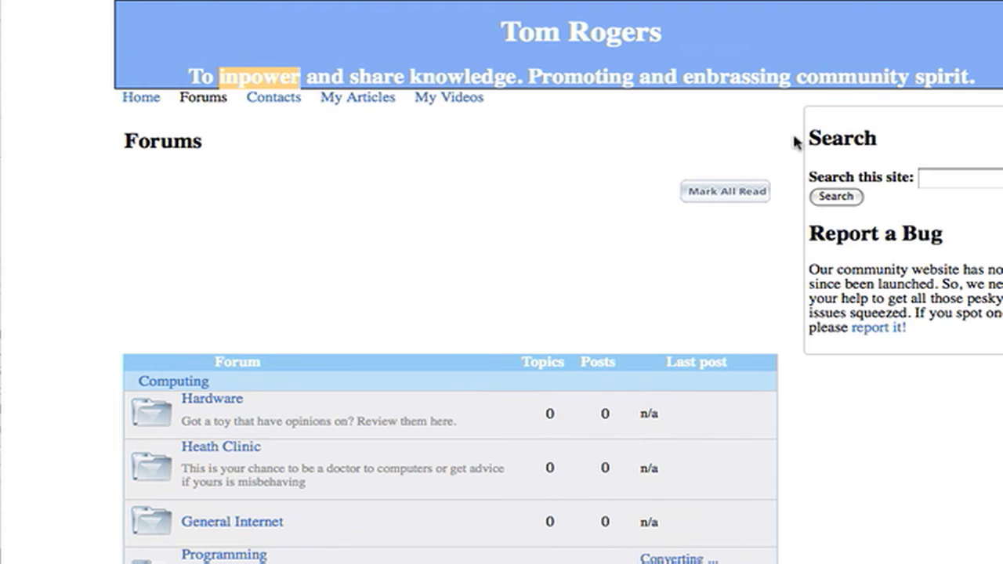
pyautogui.click(727, 180)
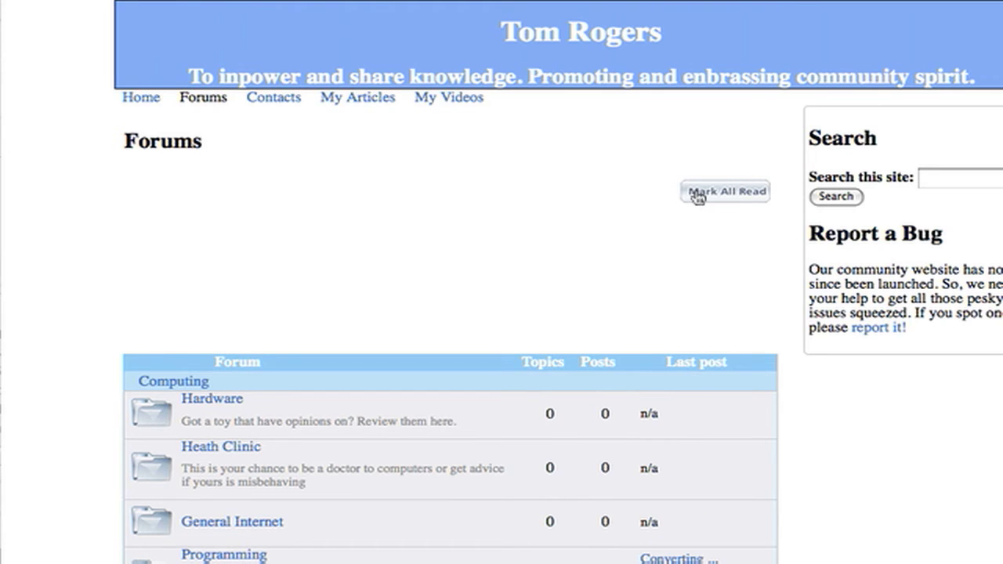
pyautogui.scroll(-10, 694, 204)
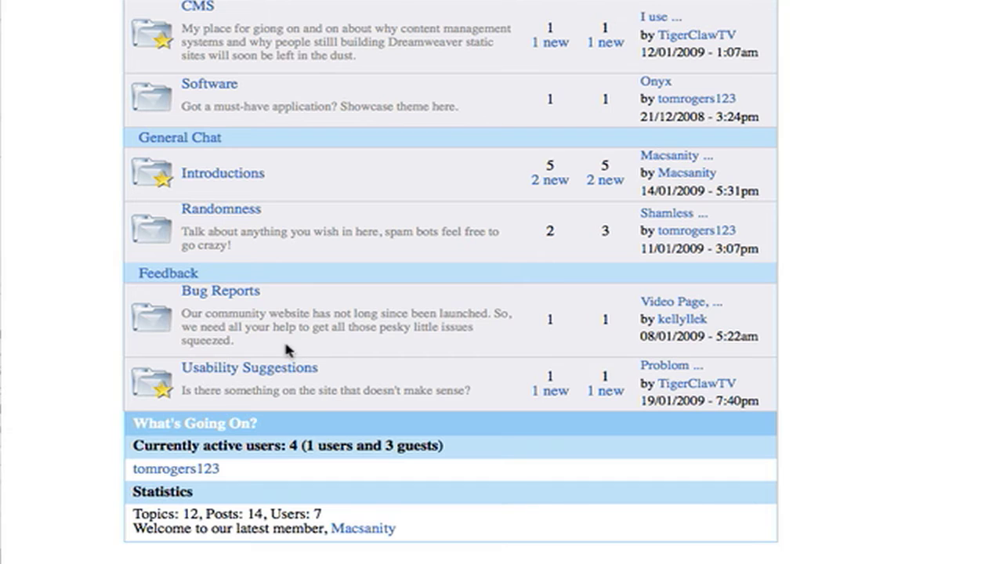
# Open the "Problom with replies." topic in the Usability Suggestions forum and examine its post layout and comment form
pyautogui.click(281, 370)
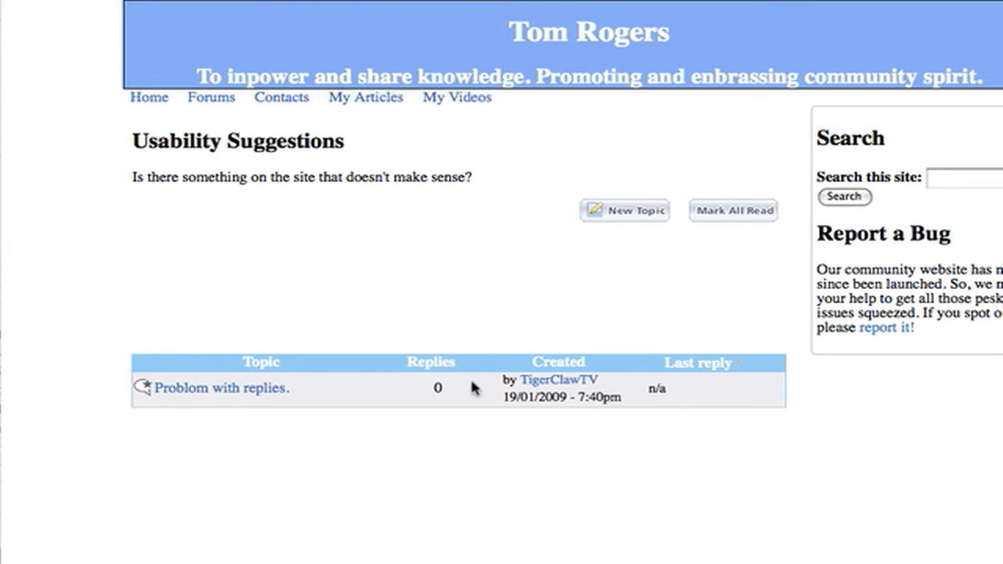
pyautogui.click(220, 395)
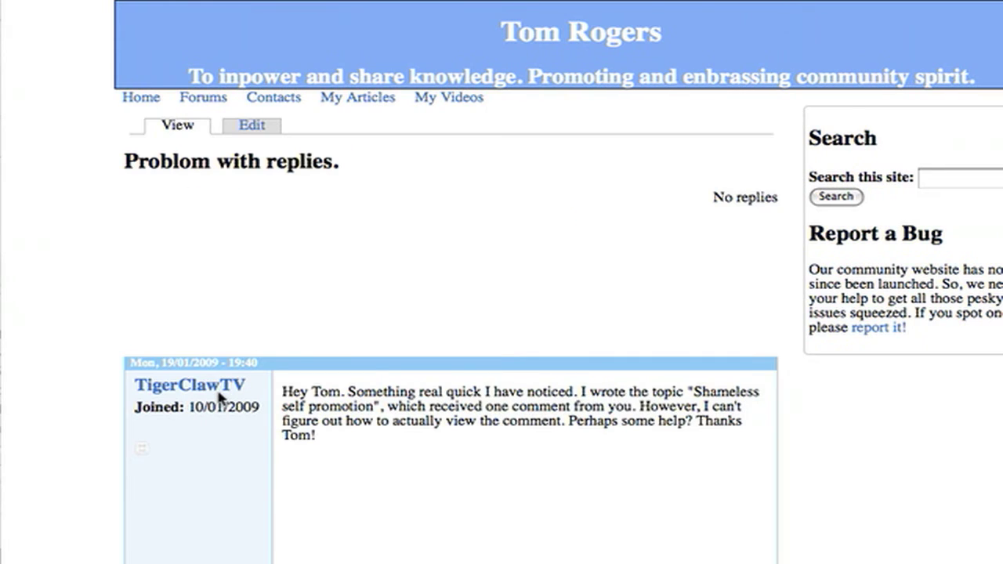
pyautogui.scroll(-5, 220, 397)
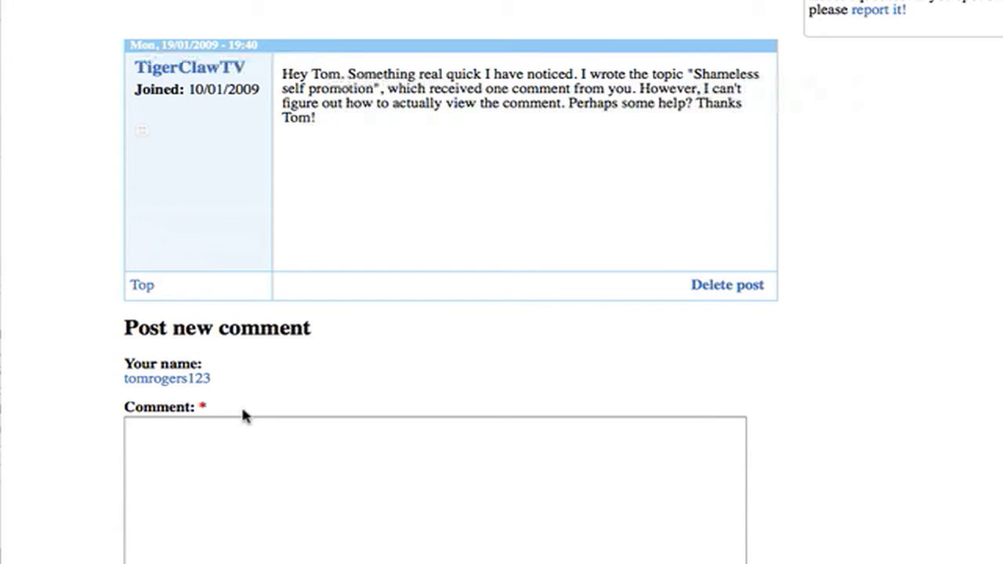
pyautogui.scroll(-3, 242, 415)
pyautogui.click(243, 412)
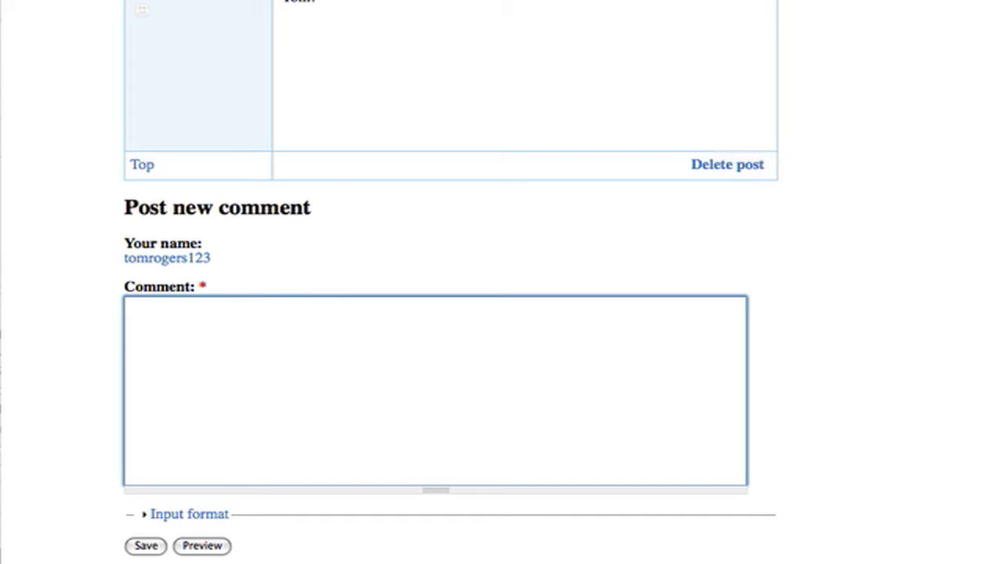
pyautogui.scroll(10, 499, 246)
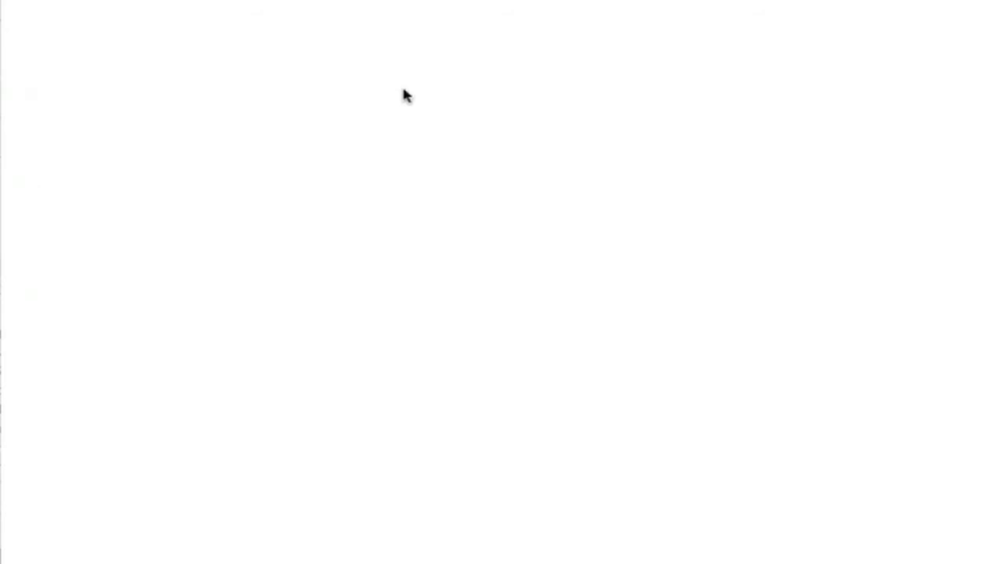
# Go to the site's Administer page and open the Advanced Forum settings under Site configuration
pyautogui.press('Down')
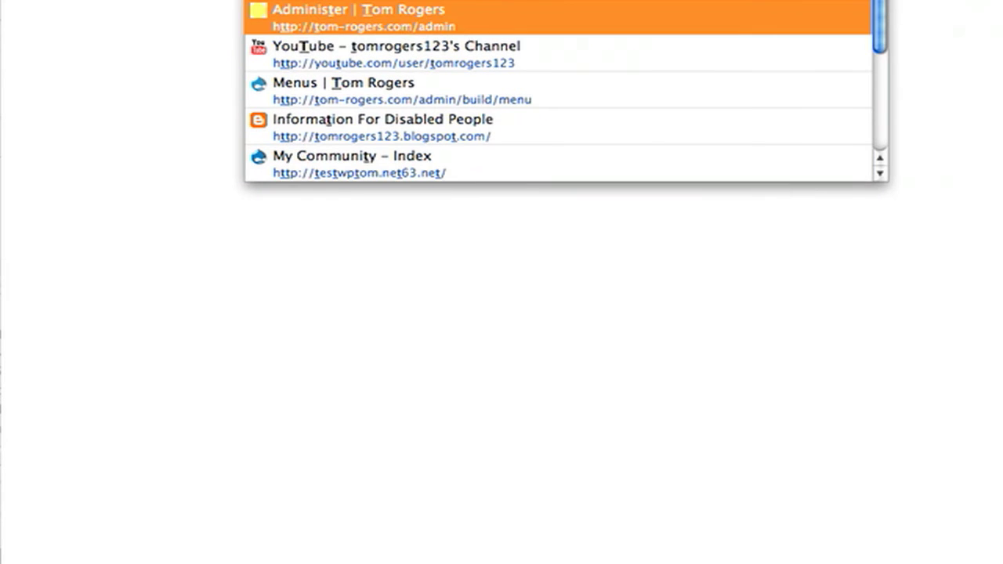
pyautogui.click(535, 30)
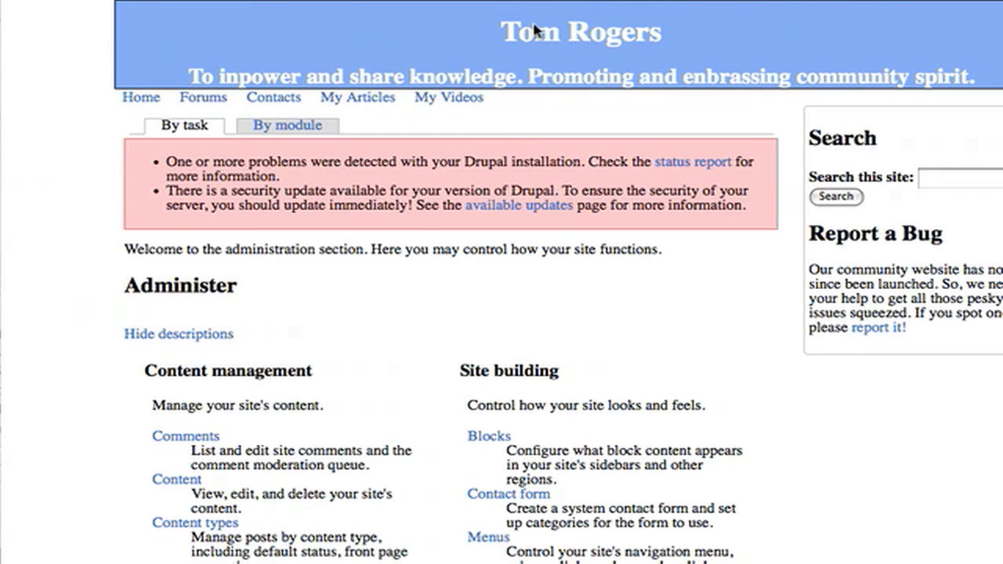
pyautogui.scroll(-10, 534, 30)
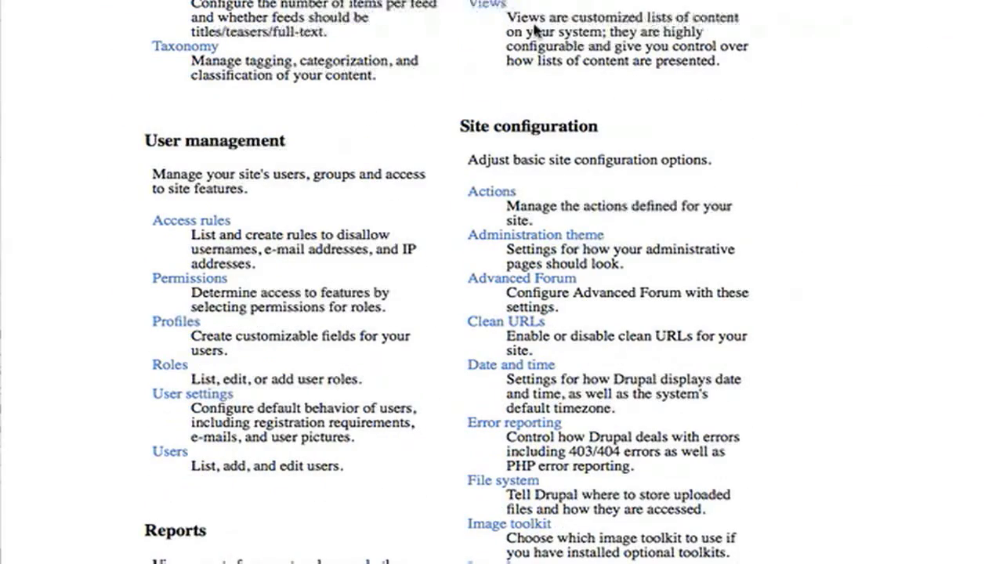
pyautogui.click(518, 281)
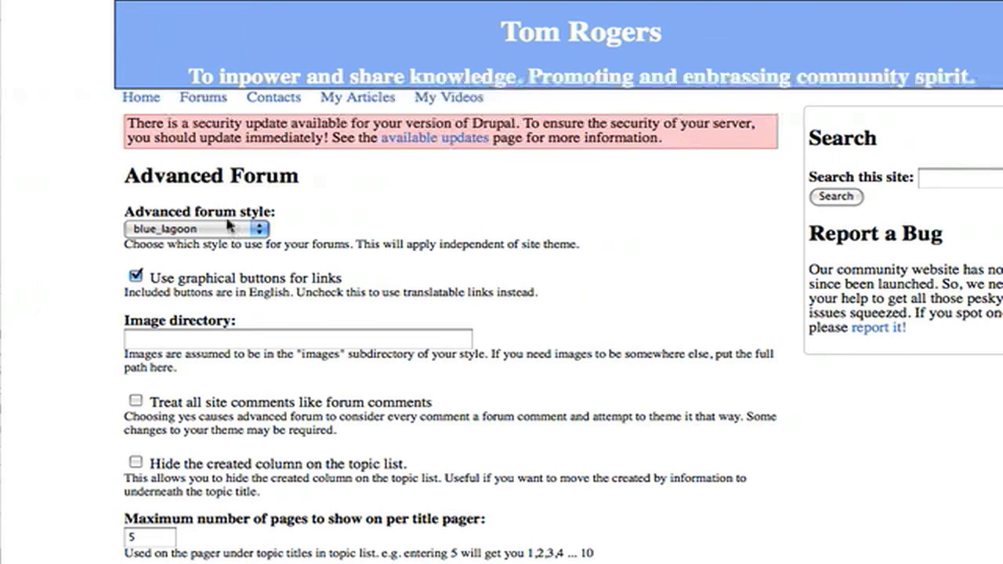
# Set the Advanced forum style to boxy and save the configuration
pyautogui.click(225, 229)
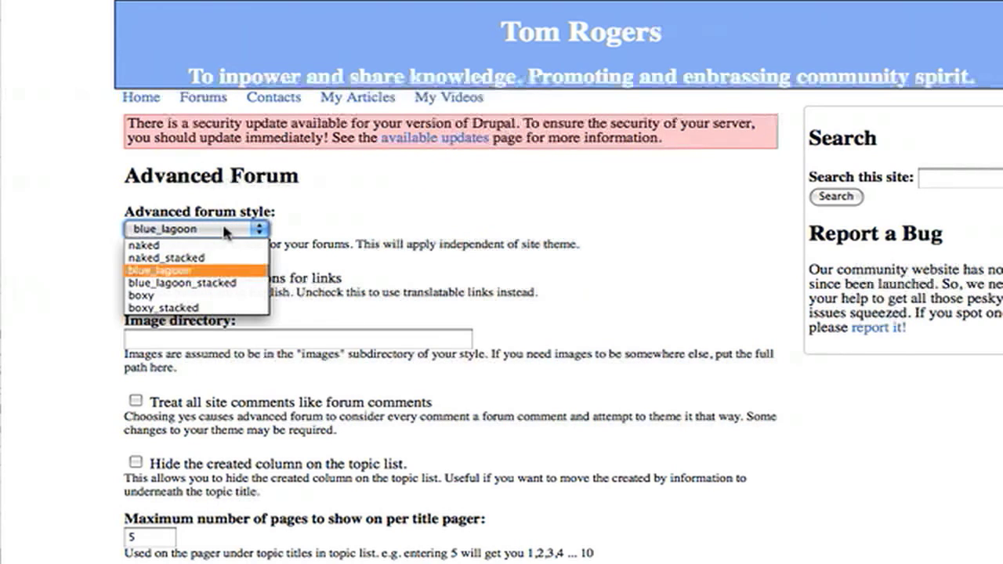
pyautogui.click(276, 287)
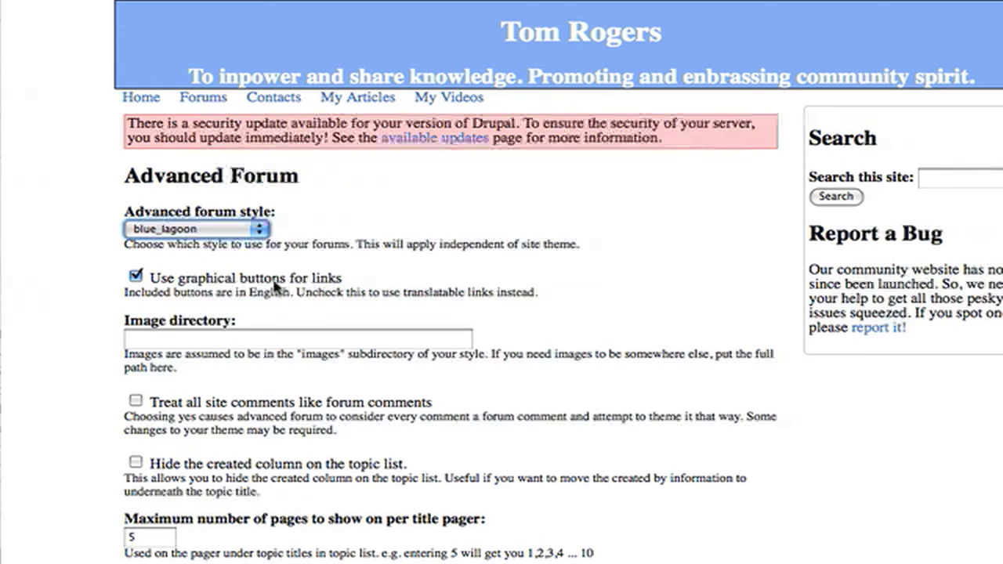
pyautogui.click(221, 227)
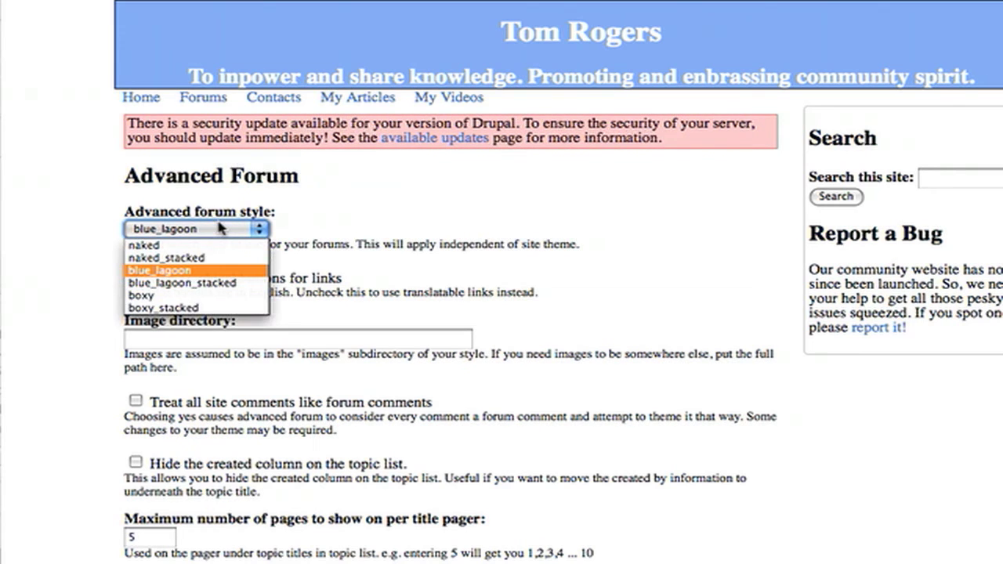
pyautogui.click(233, 295)
pyautogui.scroll(-5, 232, 295)
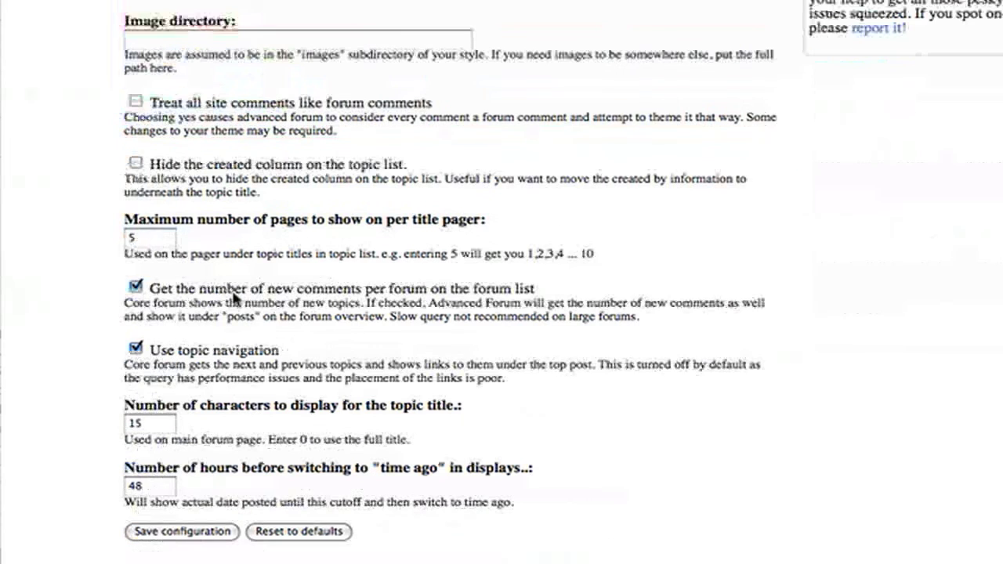
pyautogui.click(189, 536)
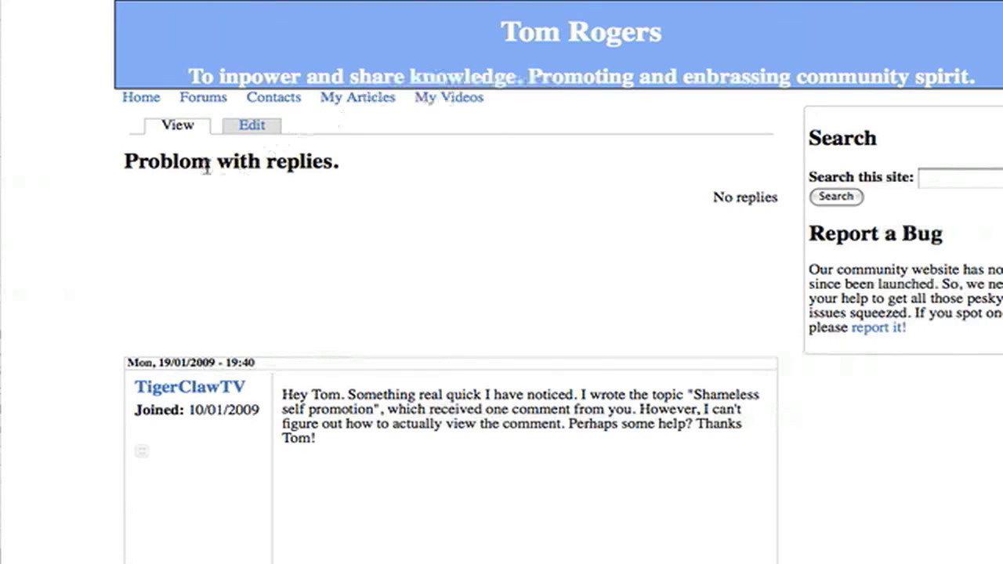
# Open the Forums page and examine how the boxy style presents the forum list and statistics
pyautogui.click(219, 106)
pyautogui.scroll(-8, 218, 108)
pyautogui.scroll(-3, 219, 110)
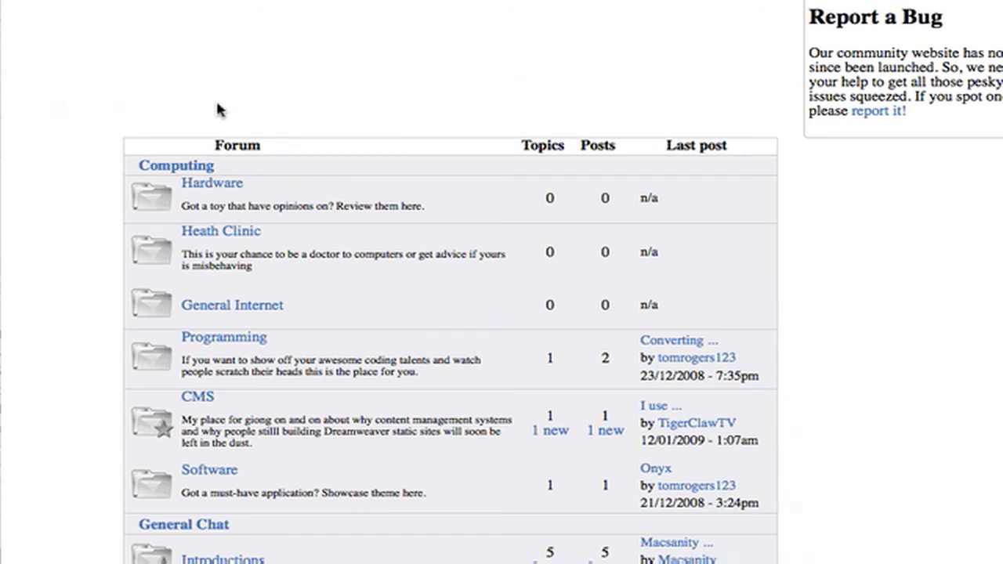
pyautogui.scroll(3, 219, 109)
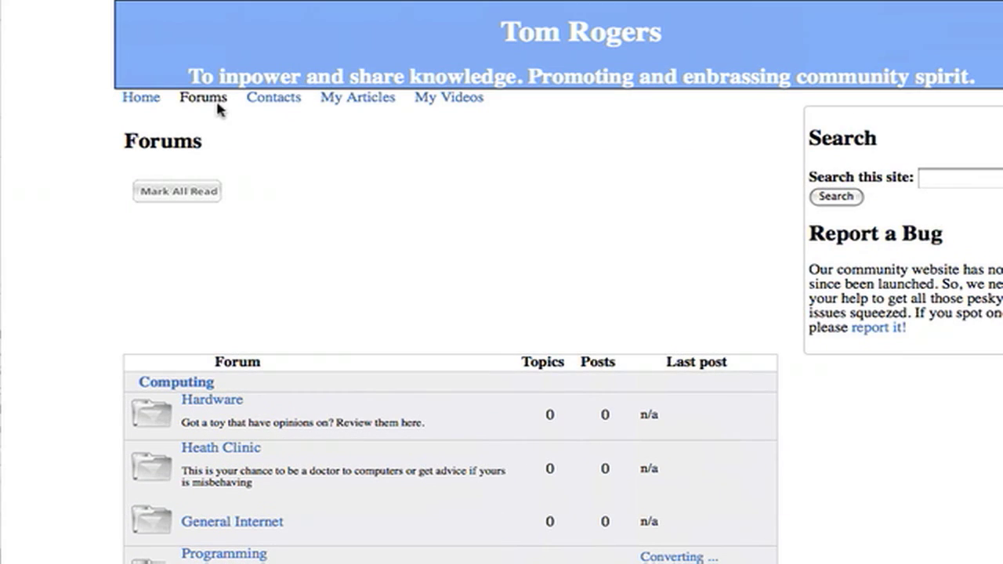
pyautogui.scroll(-8, 219, 108)
pyautogui.scroll(1, 219, 108)
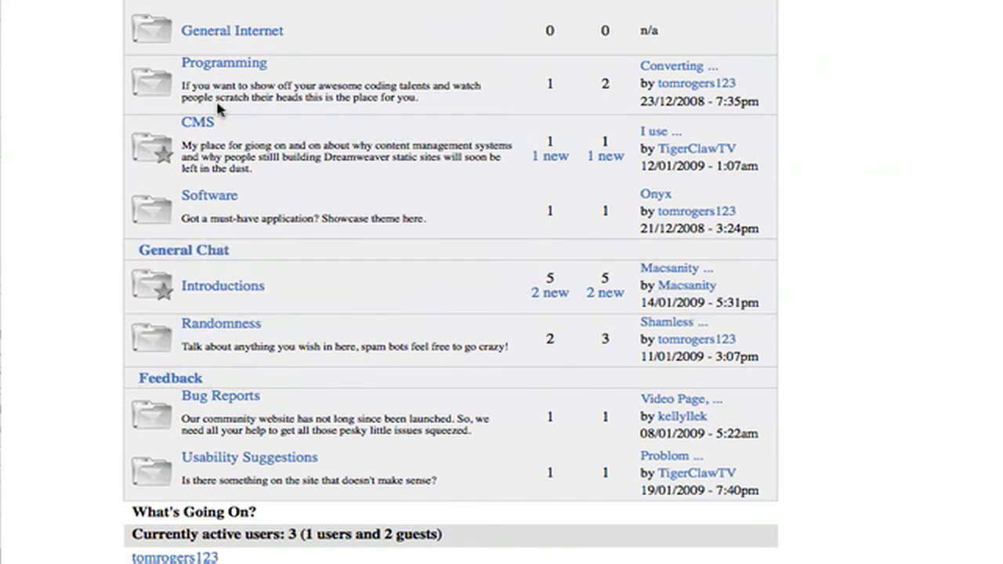
pyautogui.scroll(-1, 218, 108)
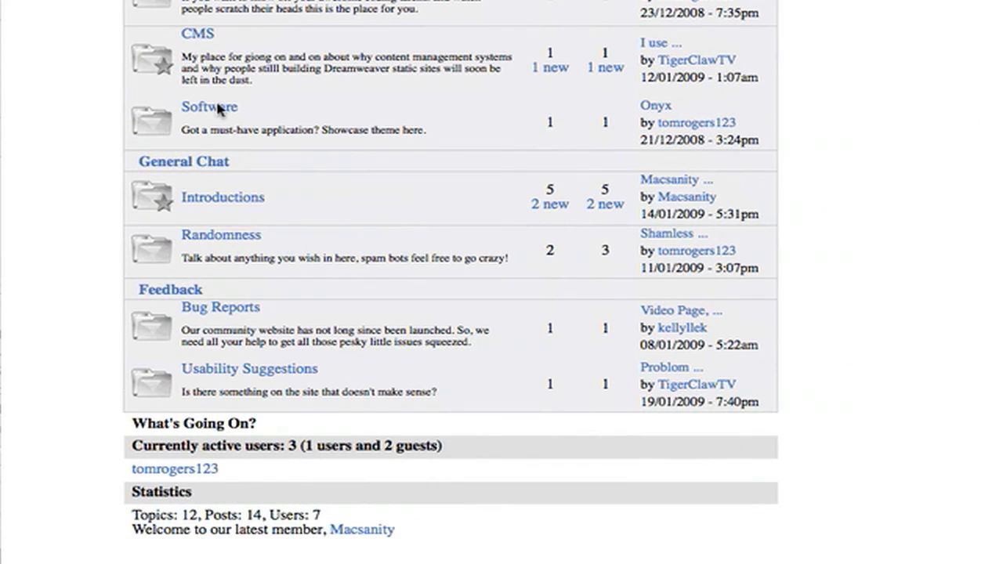